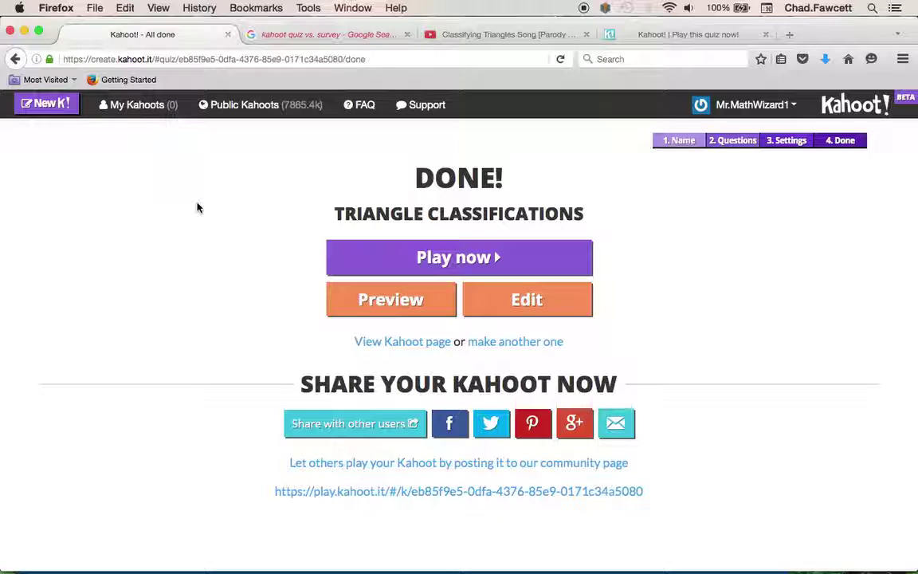
# - Open the list of created kahoots and check the player's game window in Safari before returning to Firefox
pyautogui.click(135, 106)
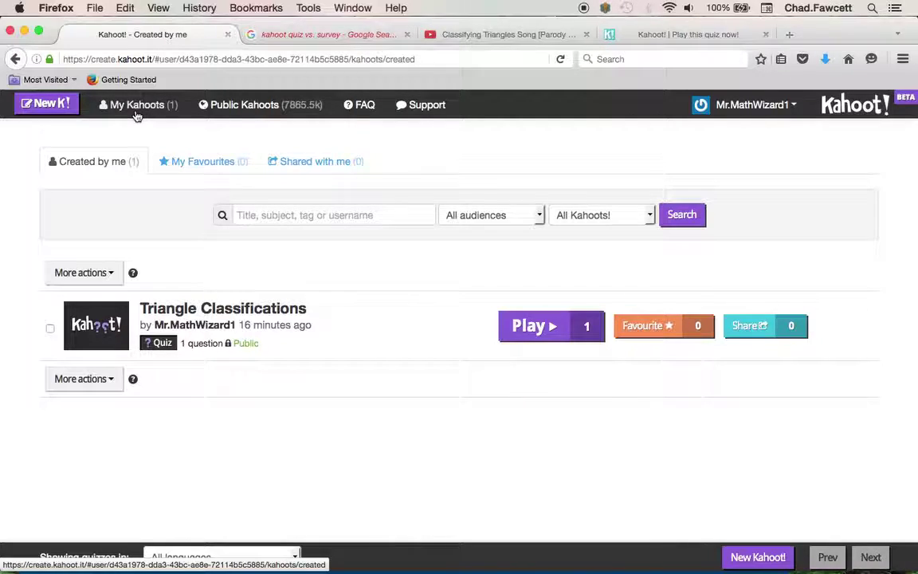
pyautogui.hotkey('ctrl', 'Up')
pyautogui.click(140, 351)
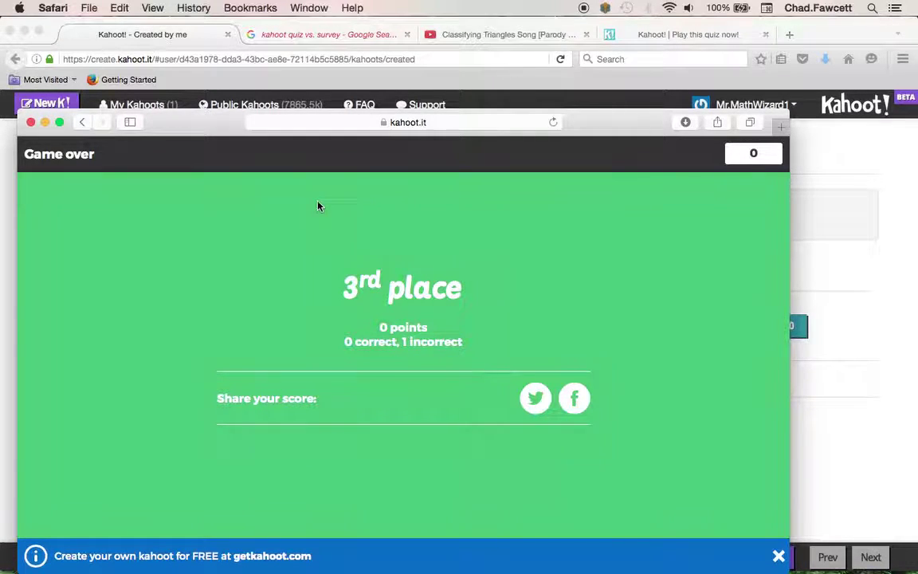
pyautogui.hotkey('ctrl', 'Up')
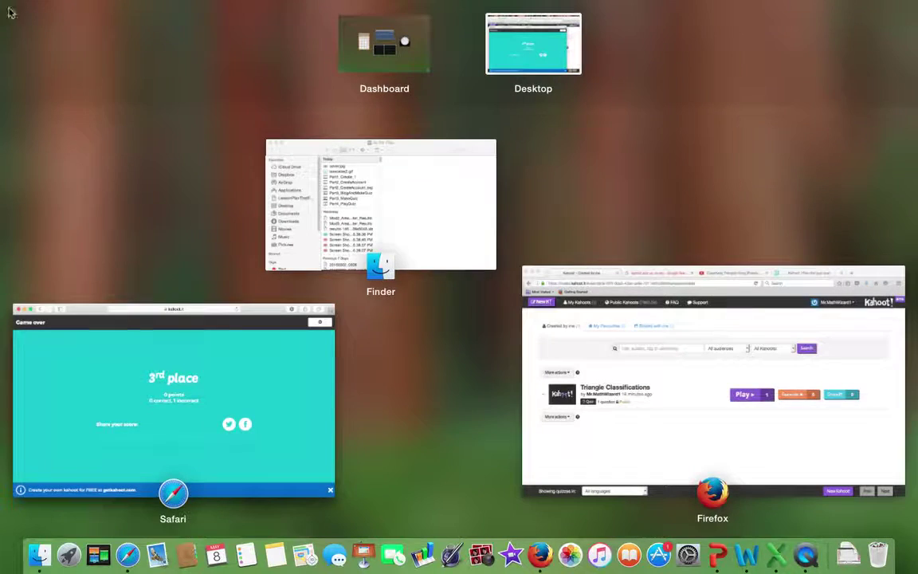
pyautogui.click(626, 445)
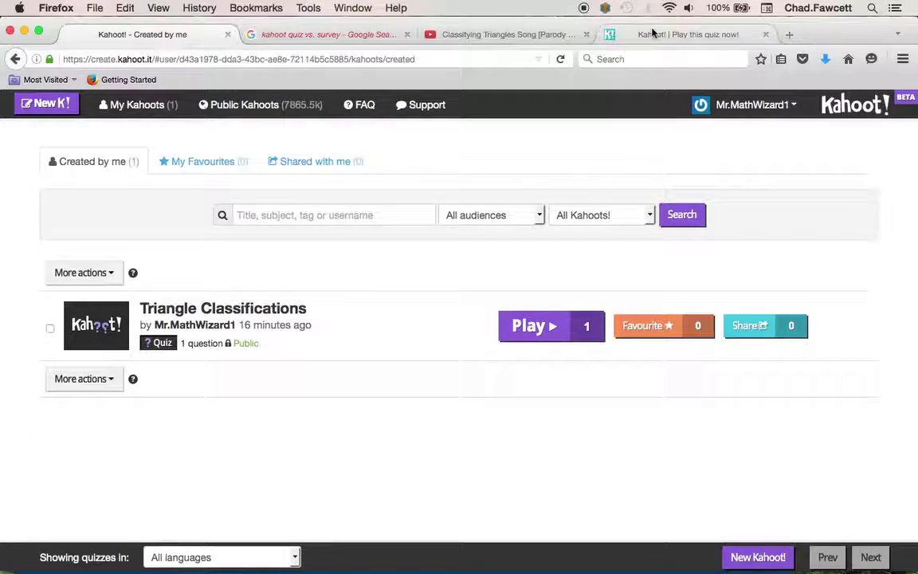
# - Close the finished game's Final Scoreboard page and view the player's window in Safari
pyautogui.click(651, 34)
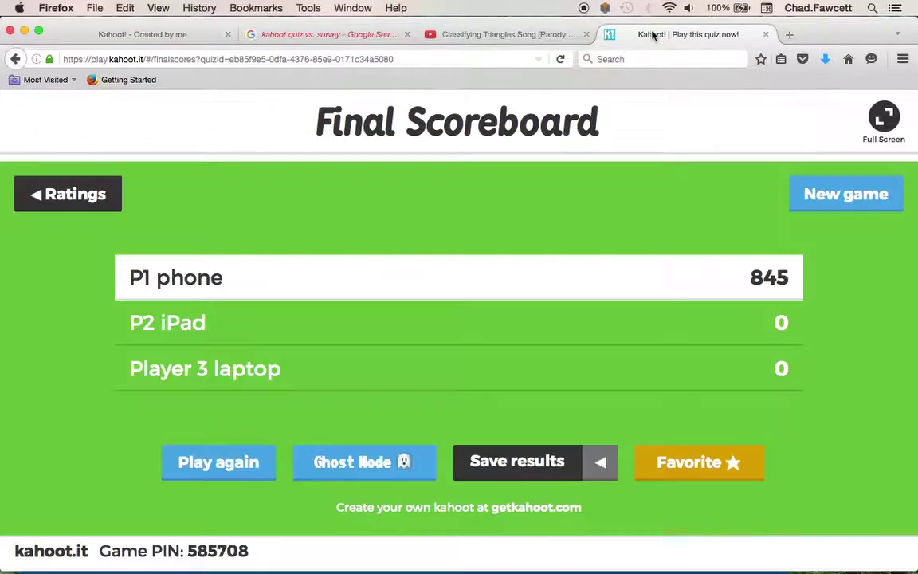
pyautogui.click(765, 34)
pyautogui.hotkey('ctrl', 'Up')
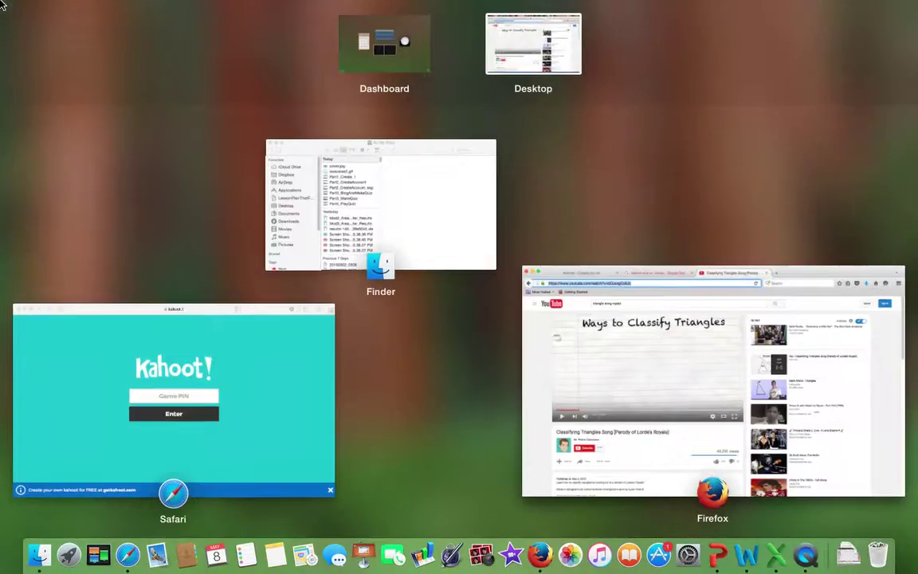
pyautogui.click(96, 371)
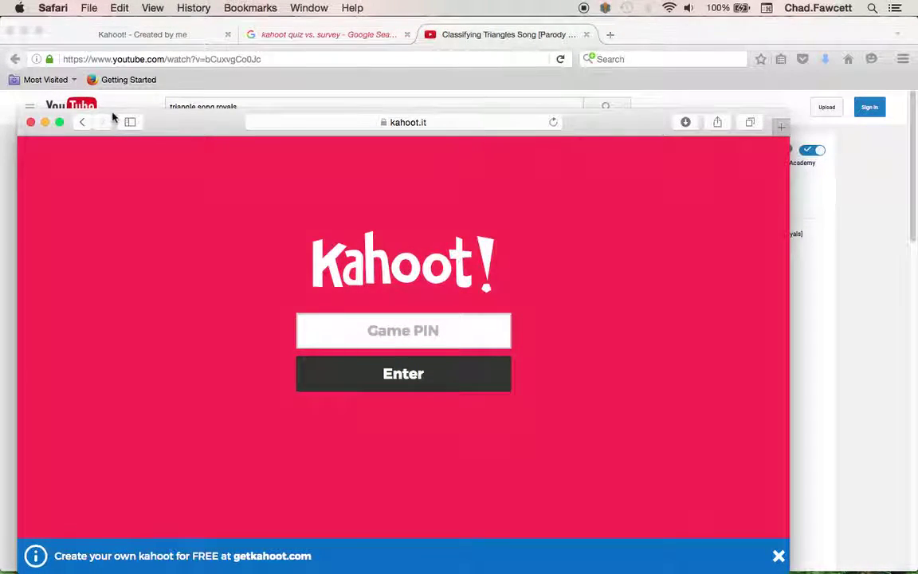
# - Switch back to the created kahoots list in Firefox and open the Triangle Classifications quiz for editing
pyautogui.click(177, 36)
pyautogui.click(176, 36)
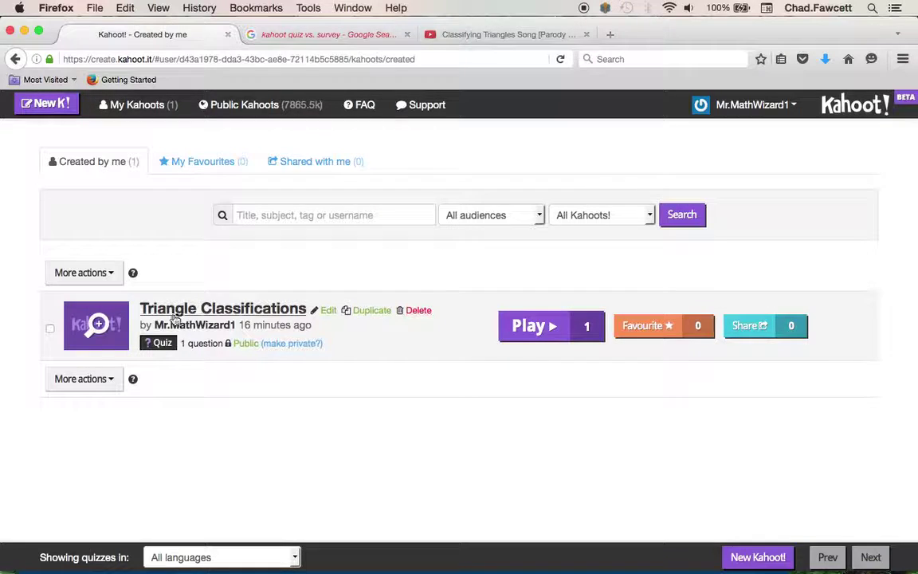
pyautogui.click(327, 311)
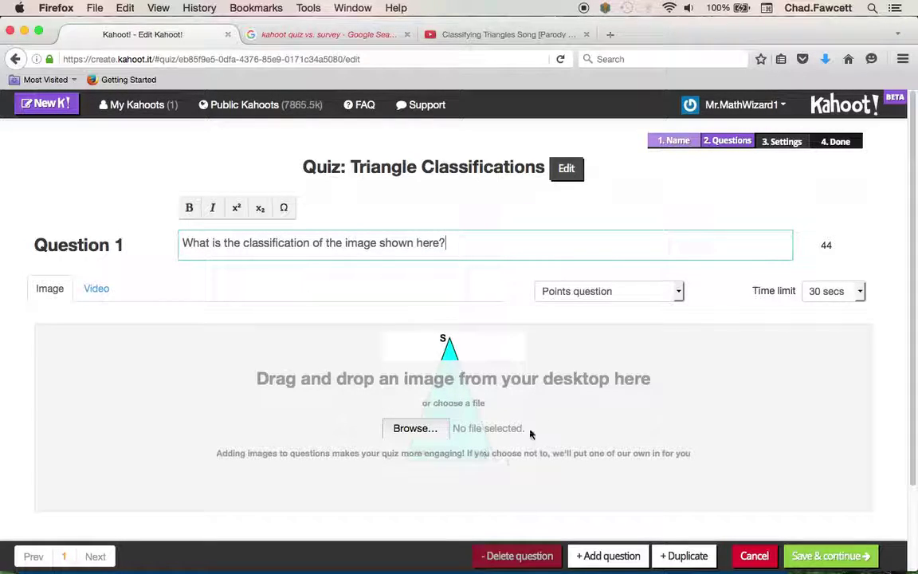
# - Duplicate question 1 and change the copy's question text to "What is measure of angle S?"
pyautogui.moveTo(448, 351); pyautogui.dragTo(557, 369)
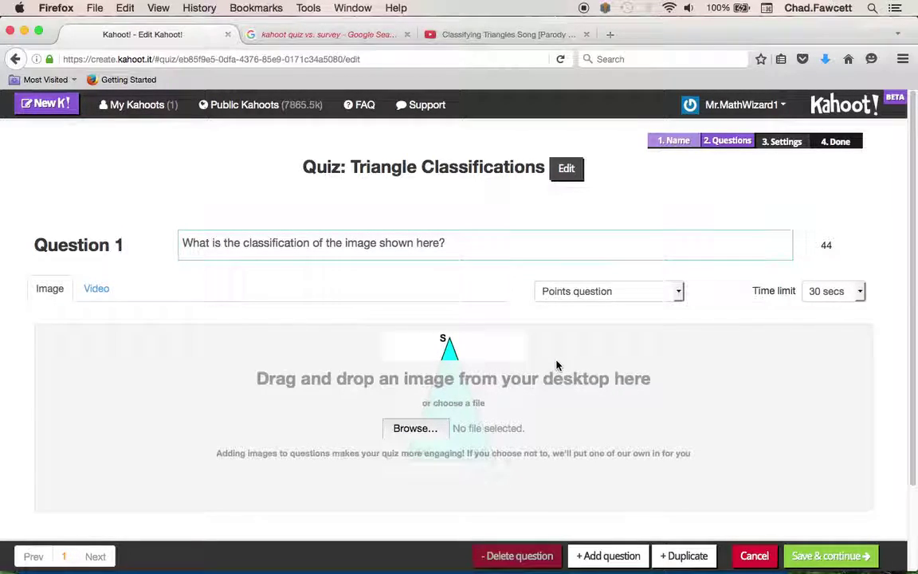
pyautogui.click(677, 556)
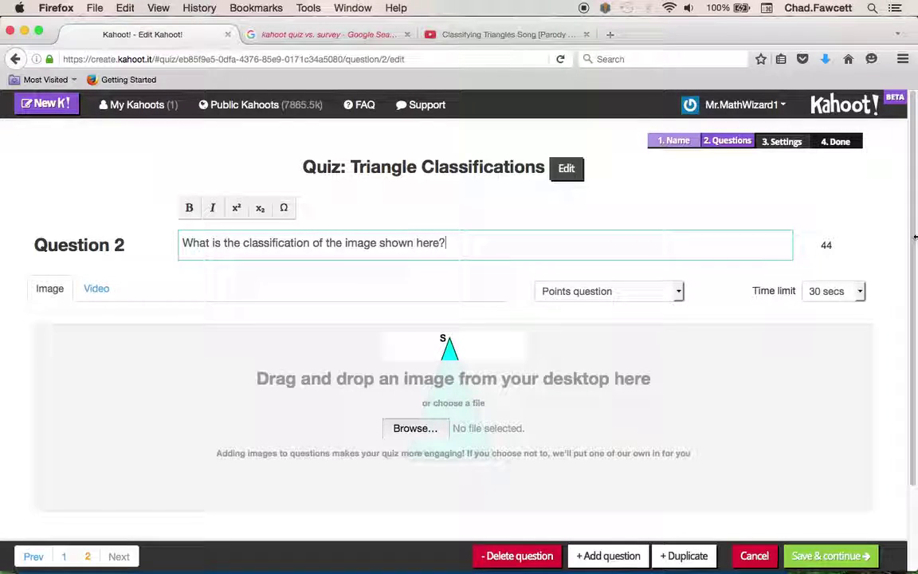
pyautogui.moveTo(447, 242); pyautogui.dragTo(224, 246)
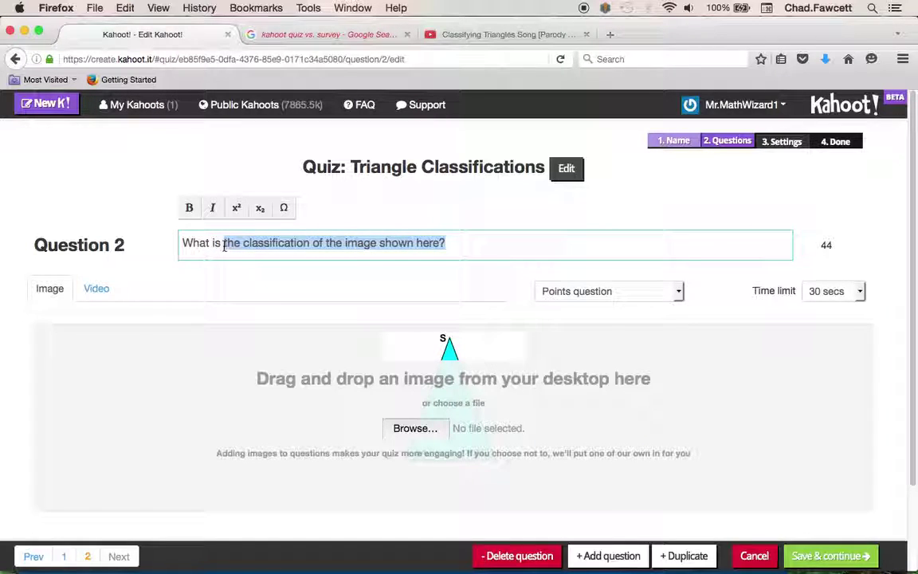
pyautogui.write('mea')
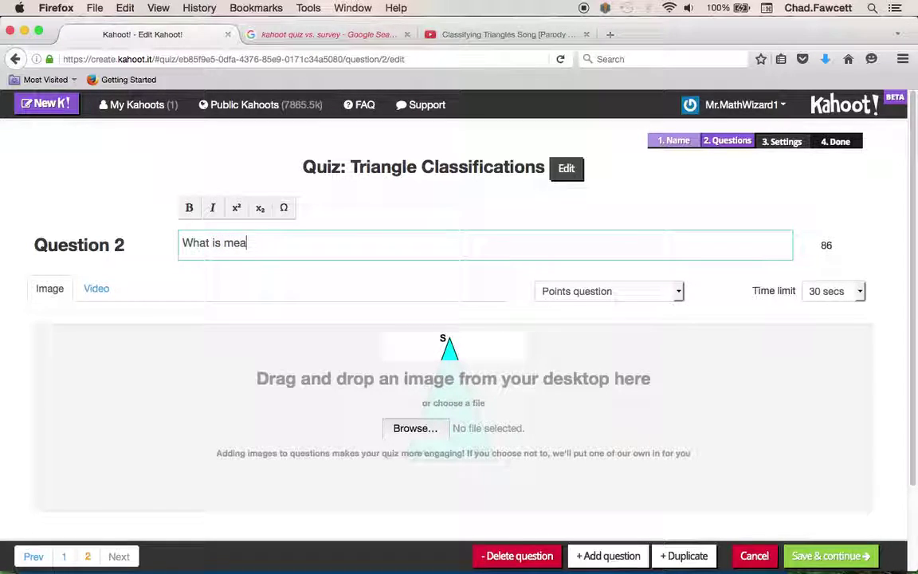
pyautogui.write('sure of angle ')
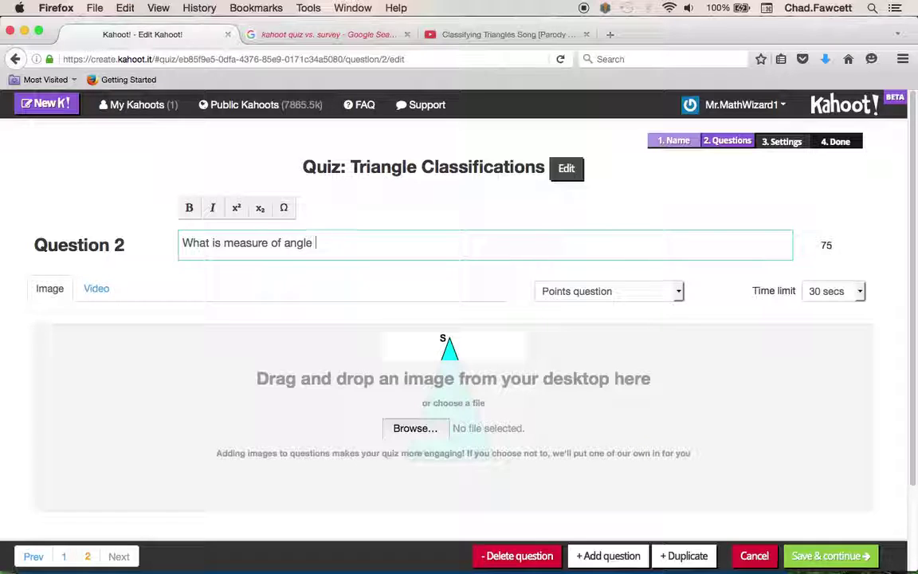
pyautogui.write('S?')
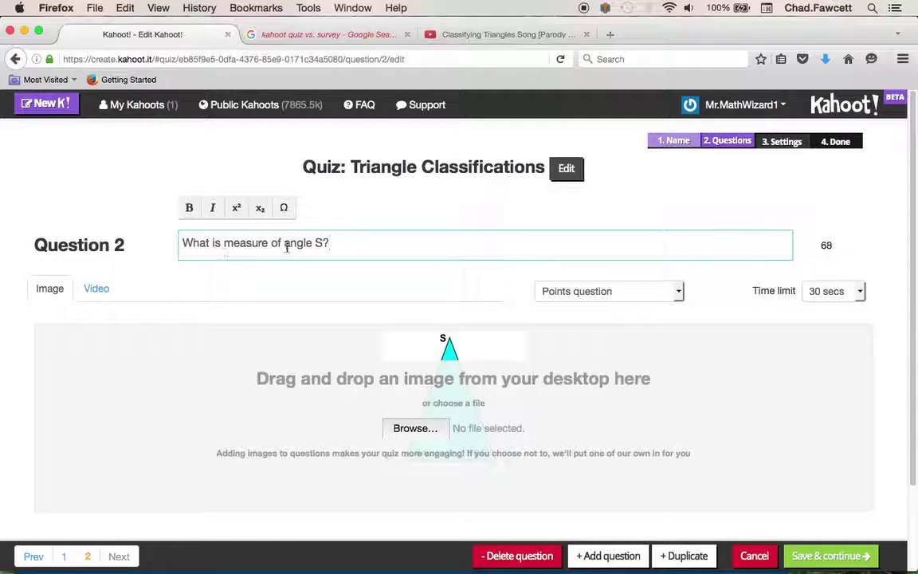
# - Replace the word "angle" in question 2 with the math symbol ∠ so the text reads "What is measure of ∠S?"
pyautogui.doubleClick(297, 243)
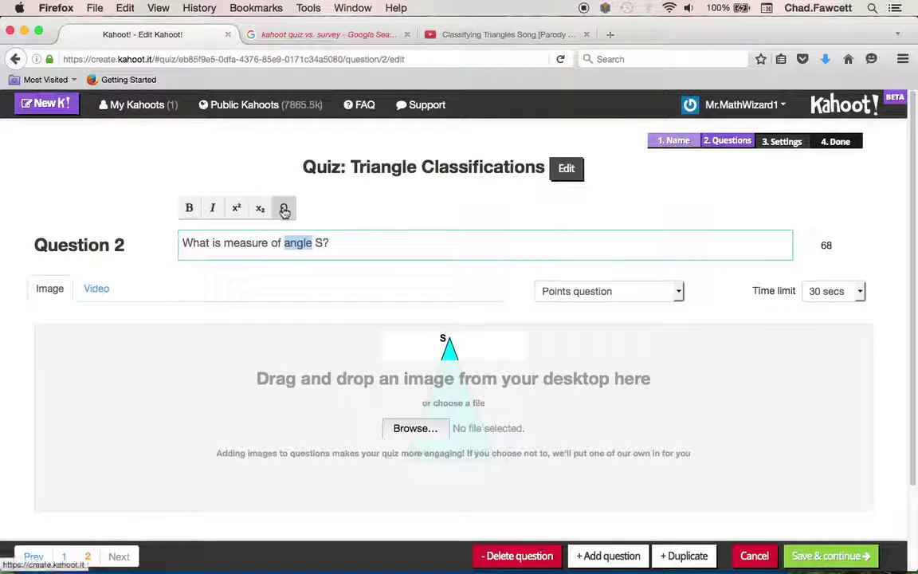
pyautogui.click(284, 209)
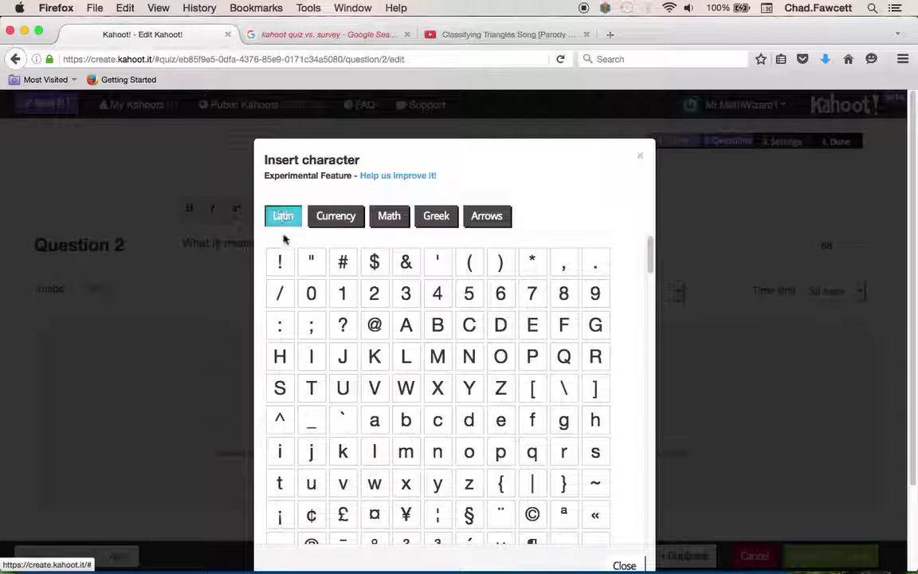
pyautogui.click(388, 213)
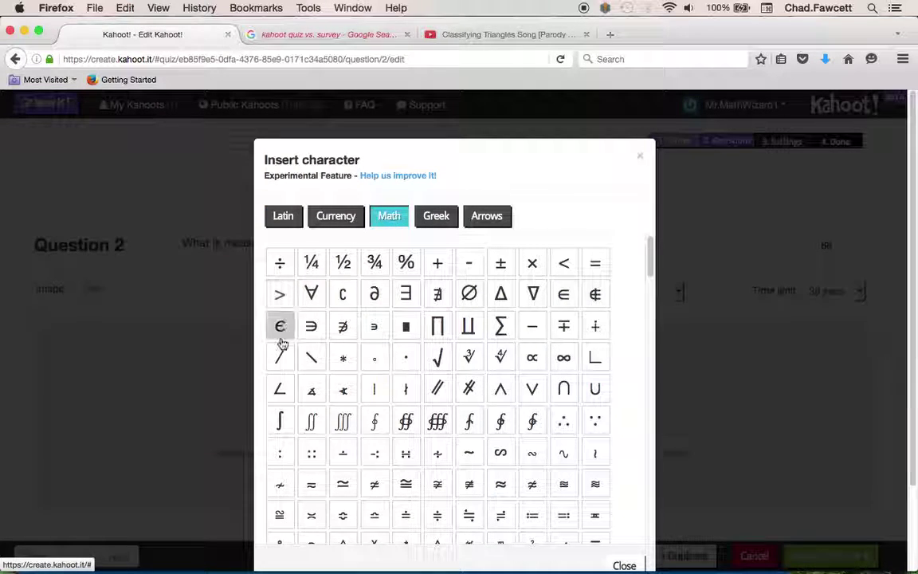
pyautogui.click(280, 388)
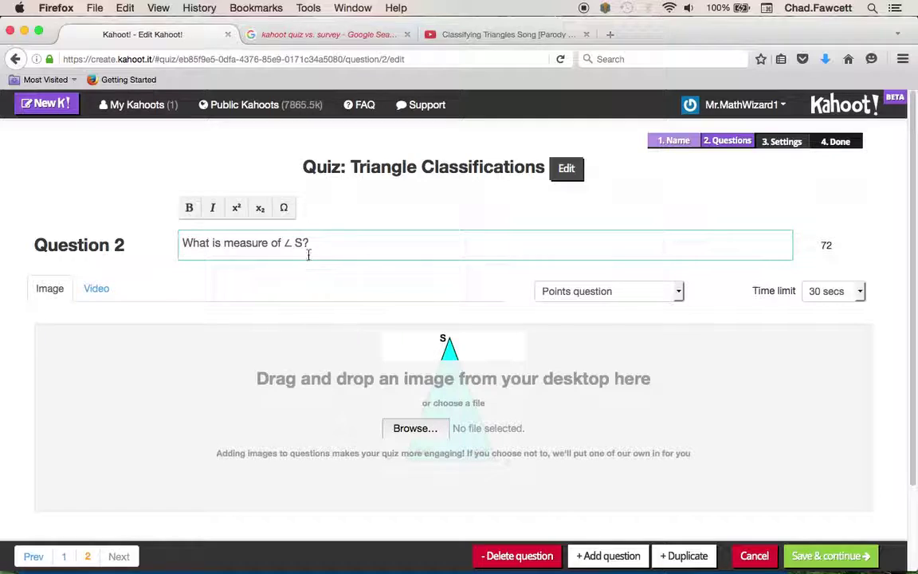
pyautogui.press('Delete')
pyautogui.click(363, 245)
# - Set question 2's first answer to "52 degrees" and mark it as correct
pyautogui.scroll(-3, 908, 373)
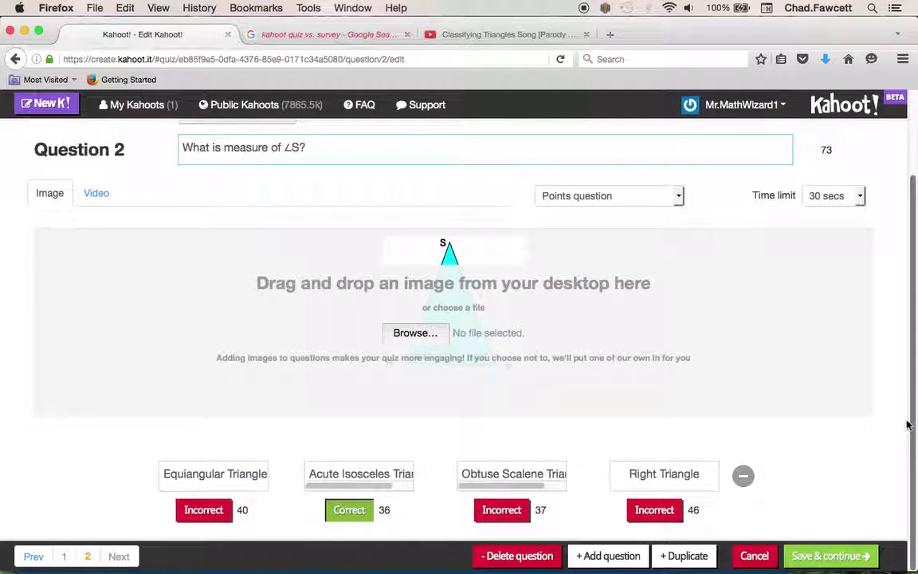
pyautogui.tripleClick(191, 477)
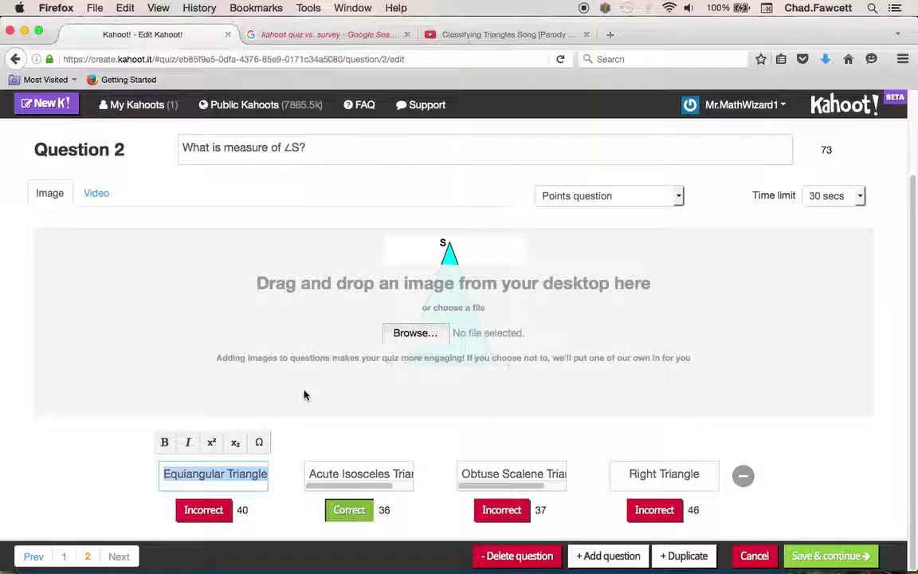
pyautogui.write('52')
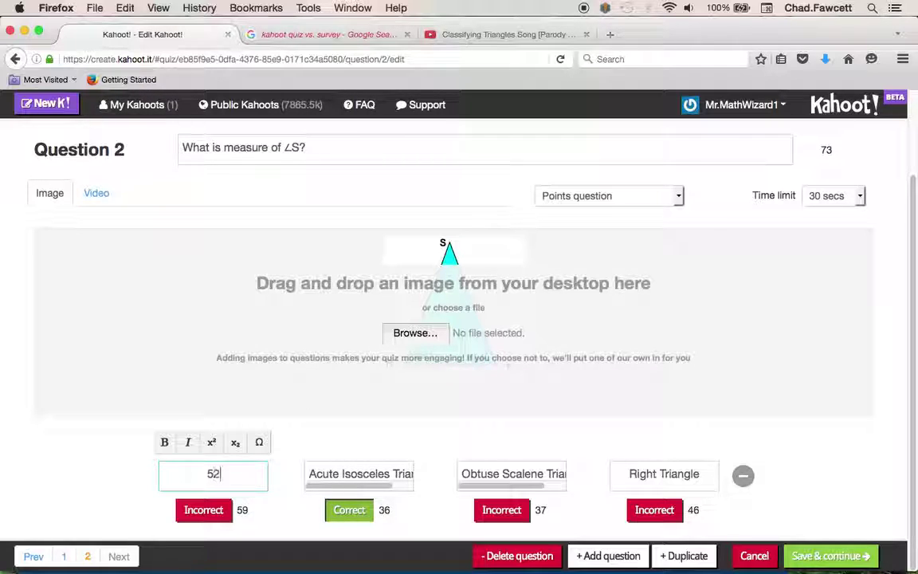
pyautogui.write(' degrees')
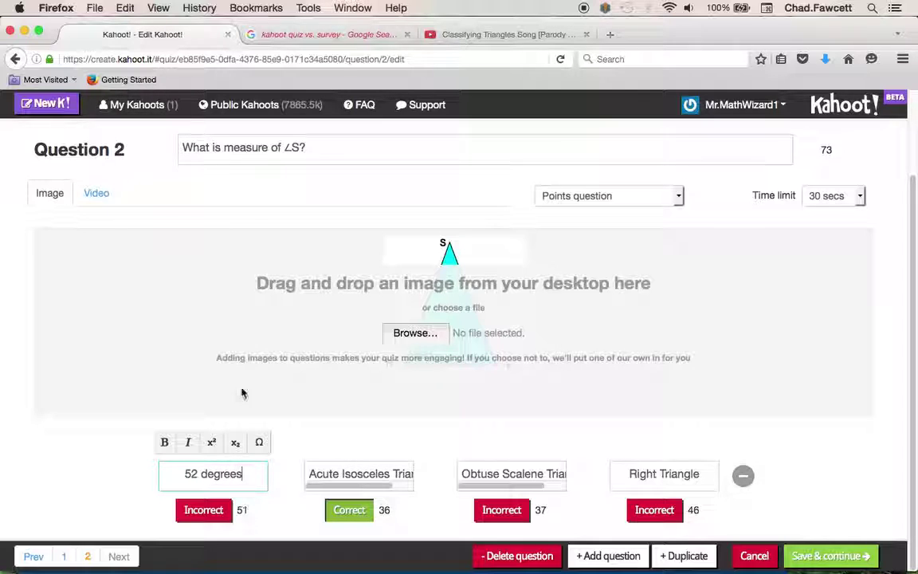
pyautogui.click(209, 510)
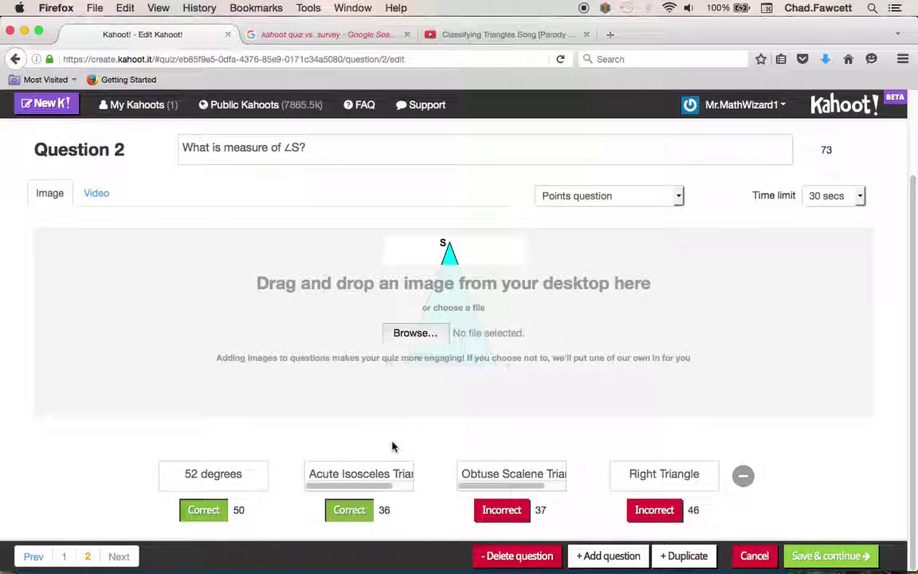
# - Set question 2's second answer to "64 degrees" and mark it as incorrect
pyautogui.click(366, 474)
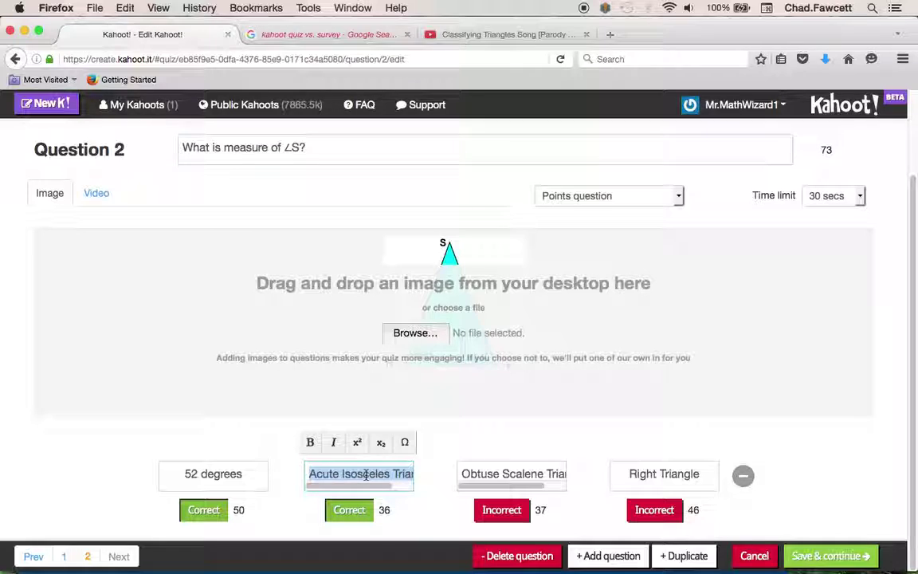
pyautogui.write('64 de')
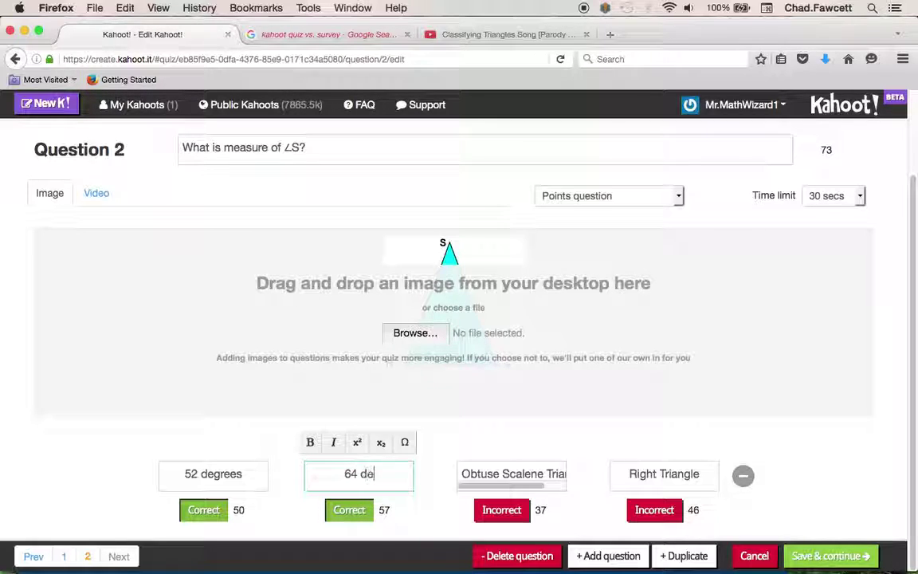
pyautogui.write('grees')
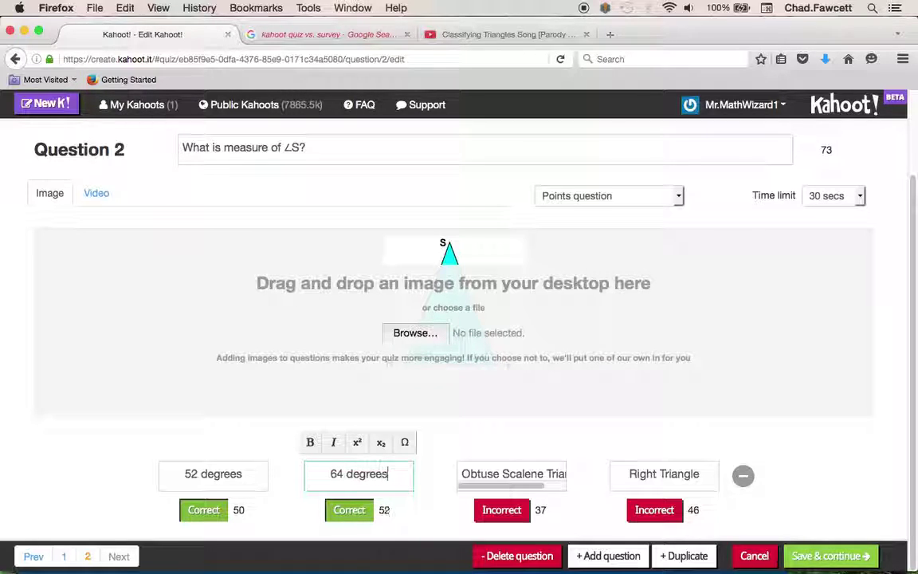
pyautogui.click(349, 510)
# - Set question 2's third answer to "180 degrees" and fourth to "90 degrees", and save the questions
pyautogui.click(500, 472)
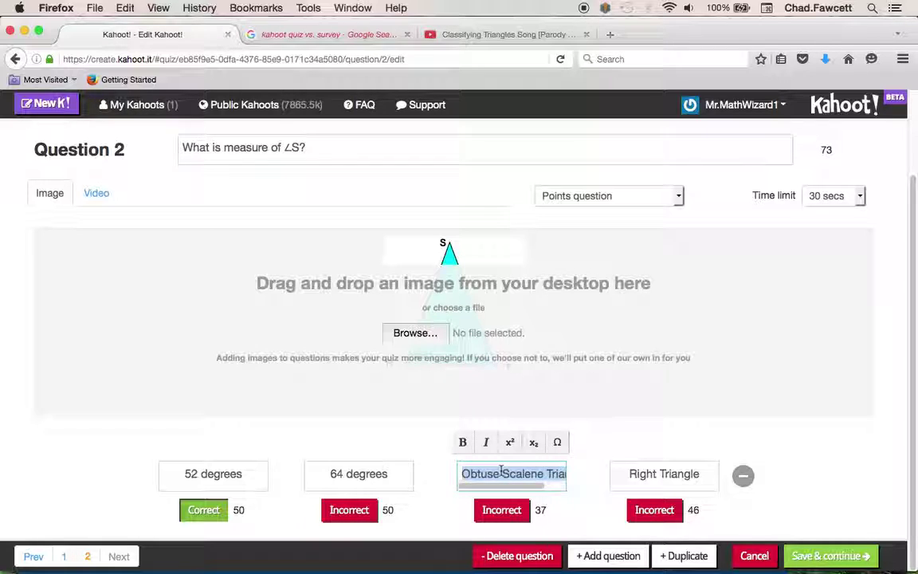
pyautogui.write('180 degr')
pyautogui.write('eee')
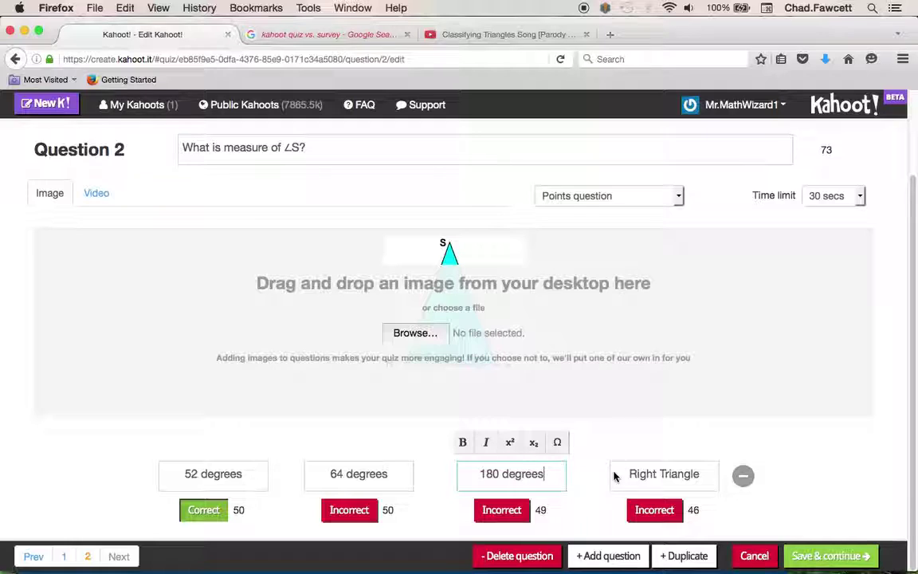
pyautogui.moveTo(633, 471); pyautogui.dragTo(702, 472)
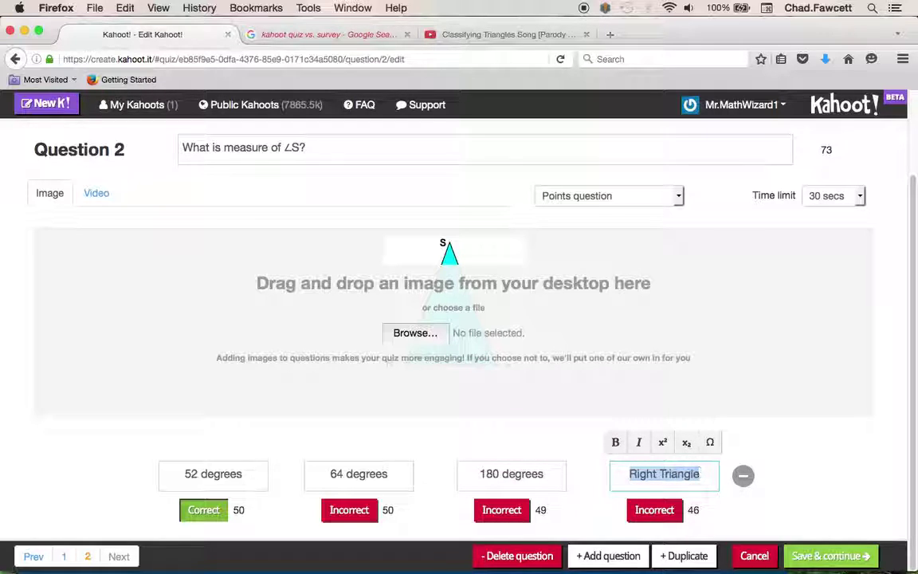
pyautogui.write('90 degrees')
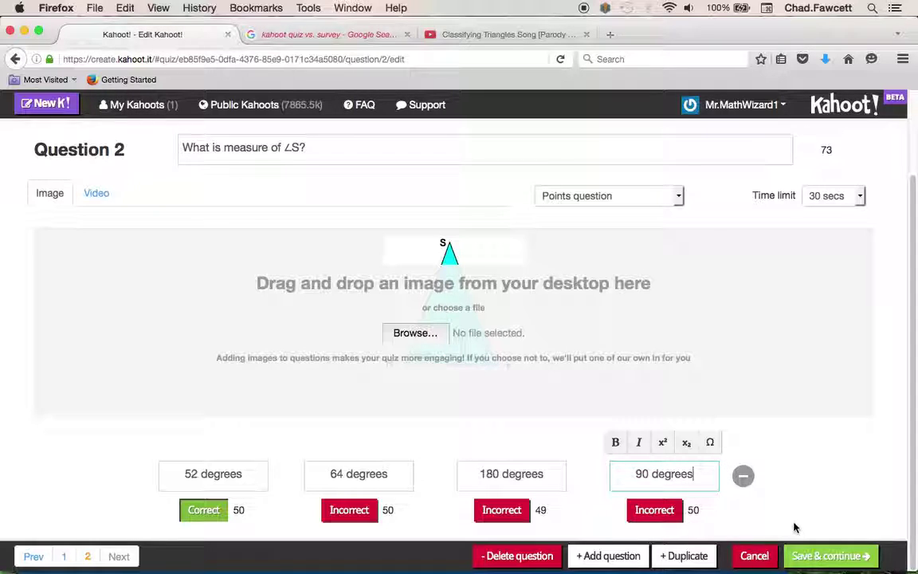
pyautogui.click(810, 553)
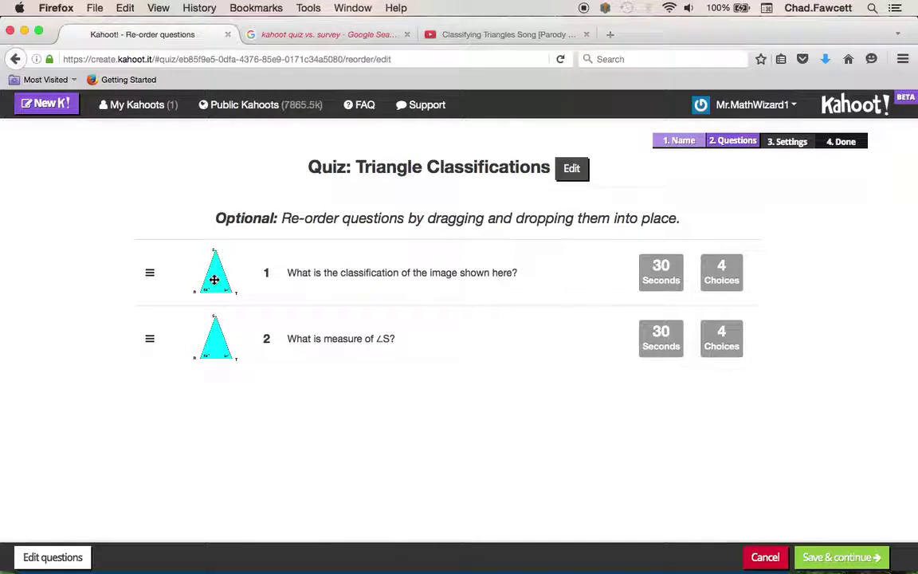
# - Try the ∠S question in first place, return it to second, and save the order to continue to the quiz settings
pyautogui.moveTo(240, 323); pyautogui.dragTo(239, 275)
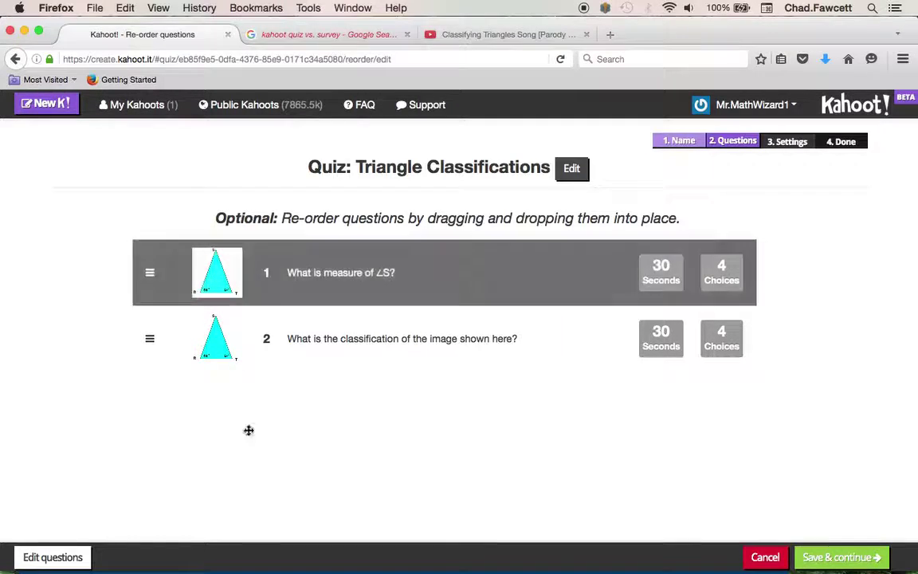
pyautogui.moveTo(240, 272); pyautogui.dragTo(254, 451)
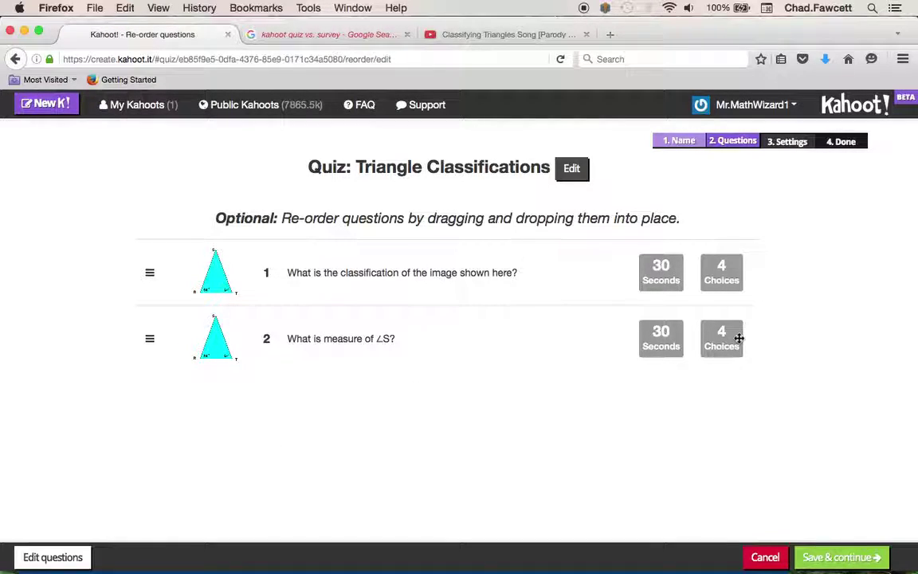
pyautogui.click(821, 557)
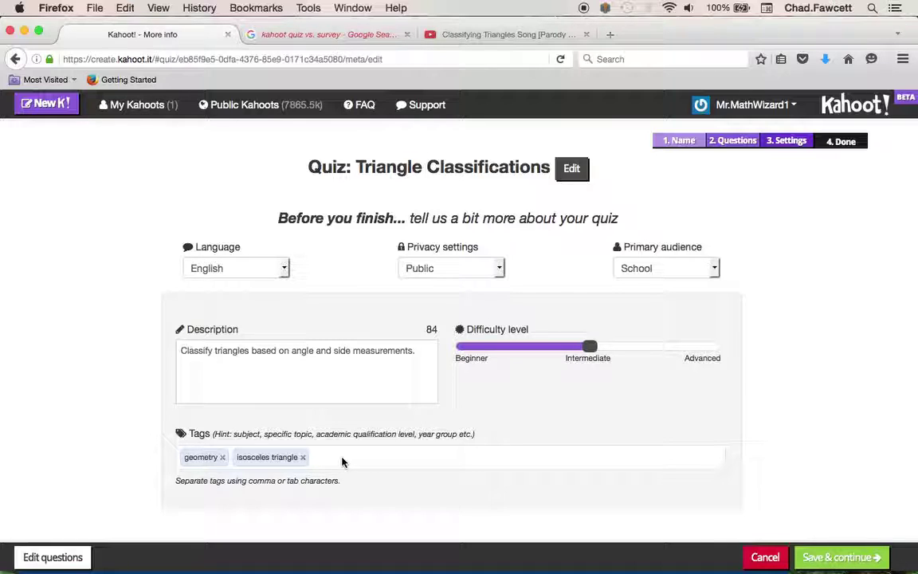
# - Save the quiz settings as they are and add cover.jpg as the quiz's cover image
pyautogui.click(816, 556)
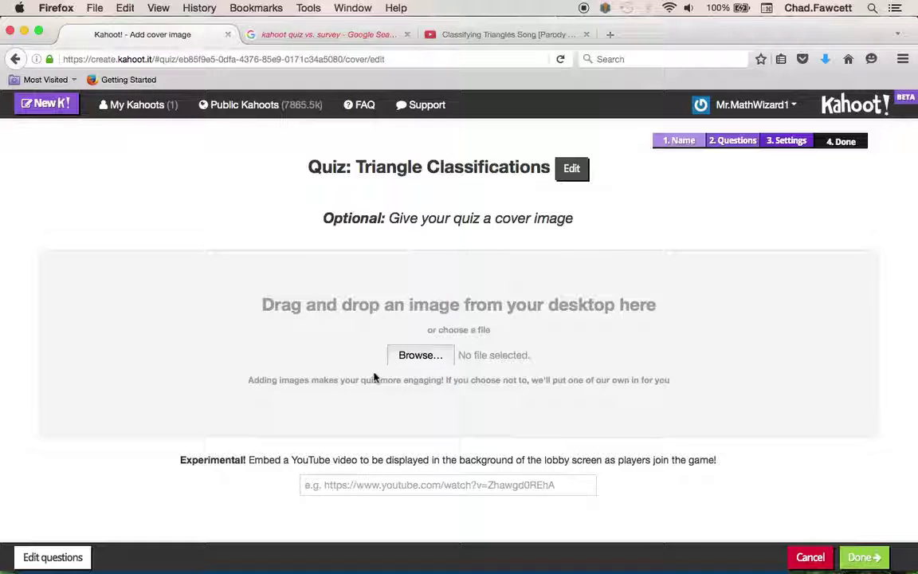
pyautogui.click(421, 355)
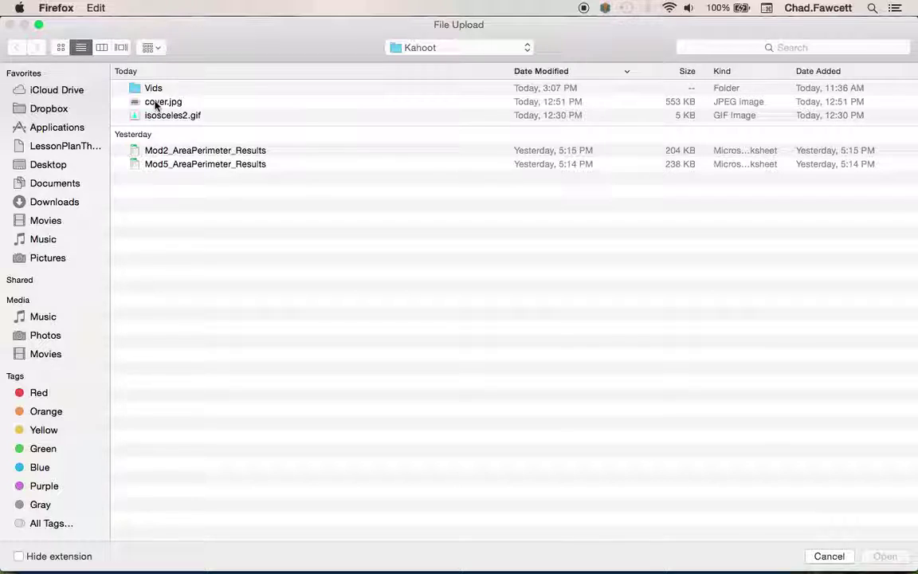
pyautogui.doubleClick(157, 103)
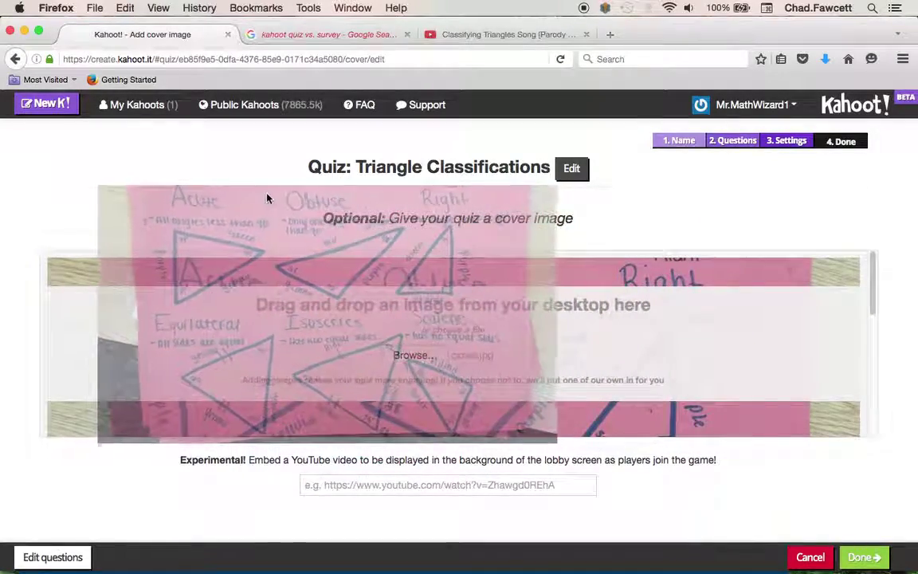
pyautogui.moveTo(514, 215); pyautogui.dragTo(518, 217)
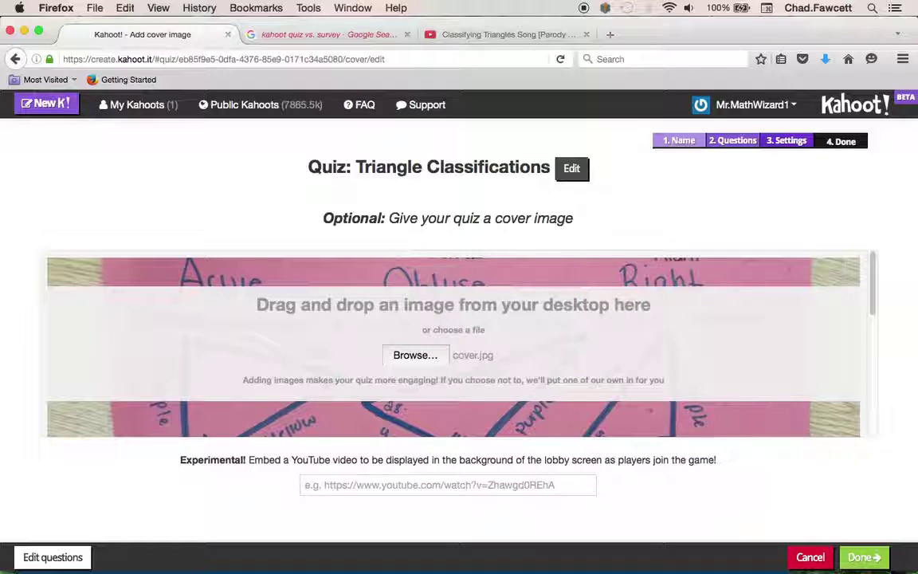
pyautogui.moveTo(440, 241); pyautogui.dragTo(524, 241)
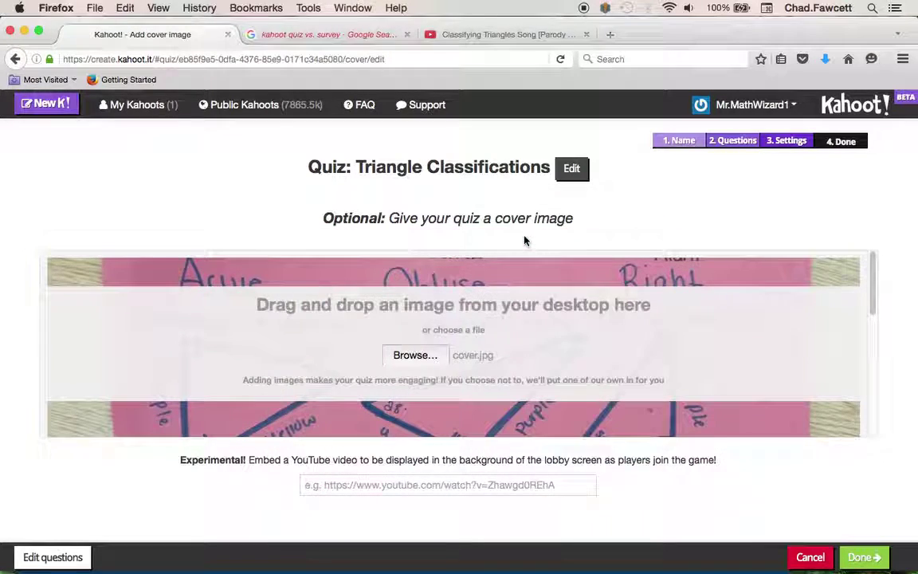
pyautogui.click(368, 484)
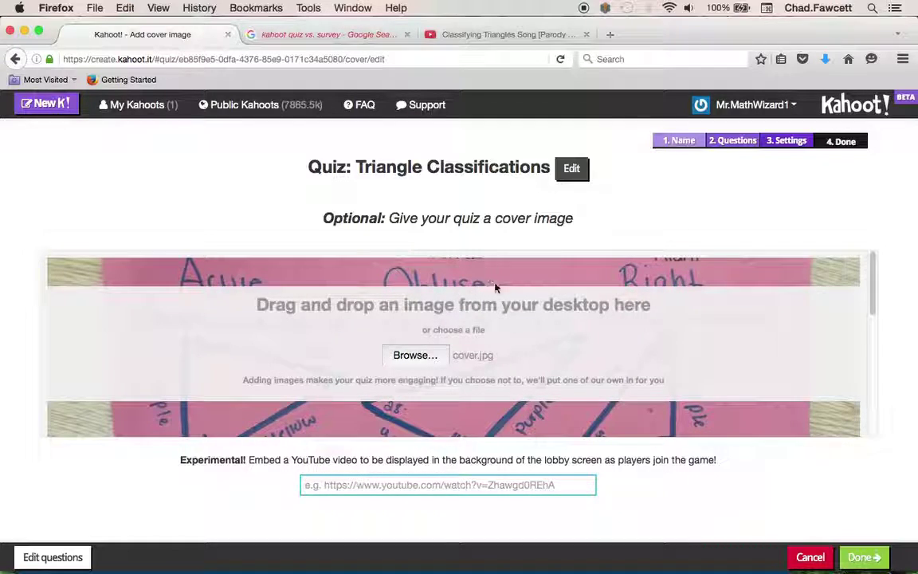
# - Finish the quiz setup and launch the quiz for play in Classic (Player vs Player) mode
pyautogui.click(860, 557)
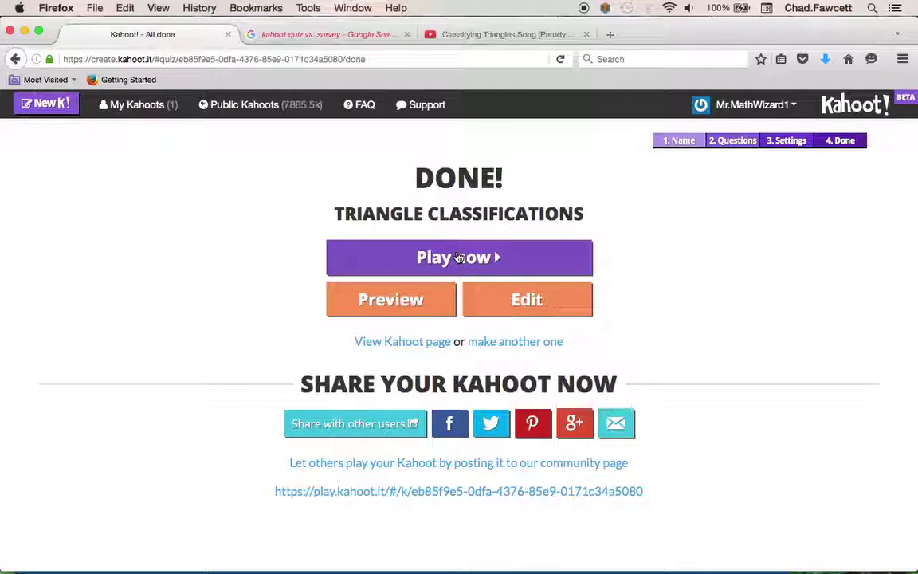
pyautogui.click(459, 256)
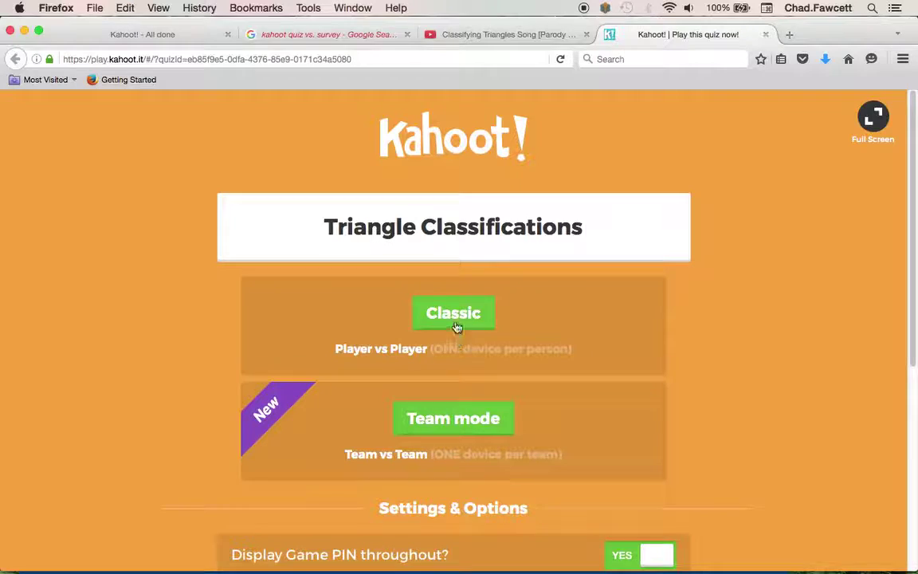
pyautogui.click(455, 320)
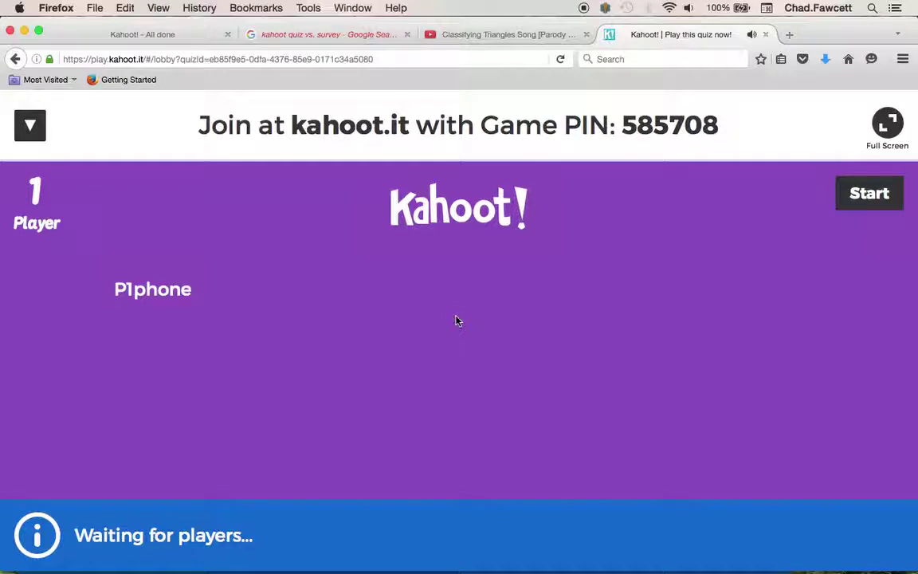
# - Switch to the kahoot.it window in Safari and submit the game PIN shown in the host lobby
pyautogui.hotkey('ctrl', 'Up')
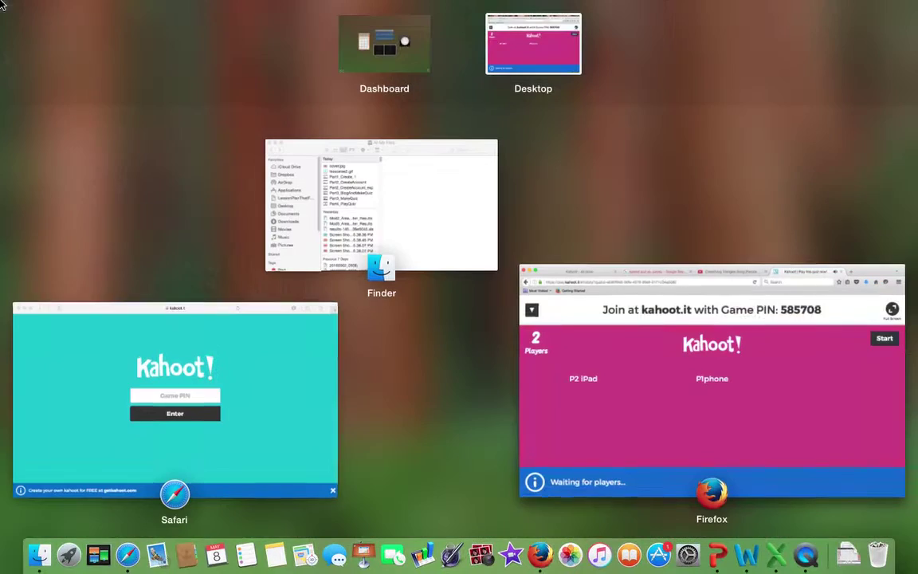
pyautogui.click(162, 384)
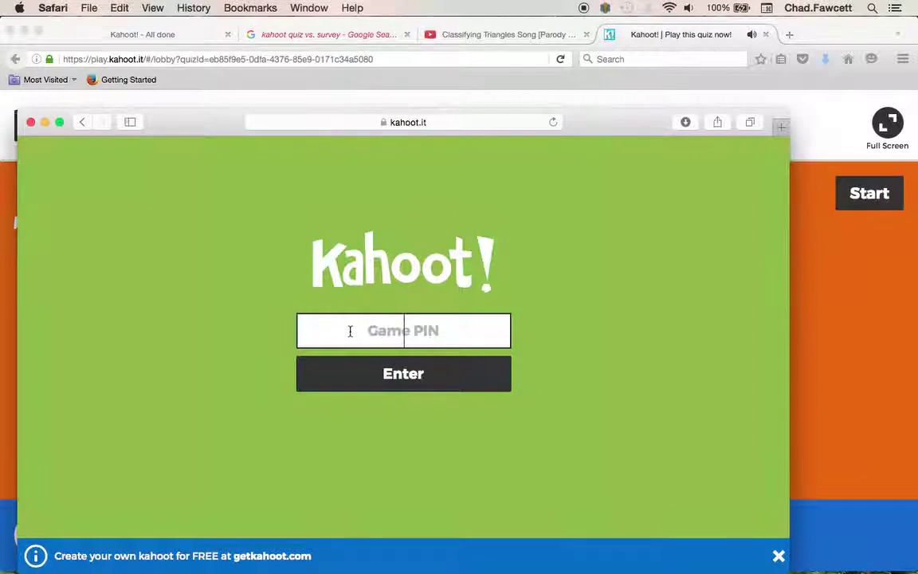
pyautogui.click(350, 331)
pyautogui.write('58')
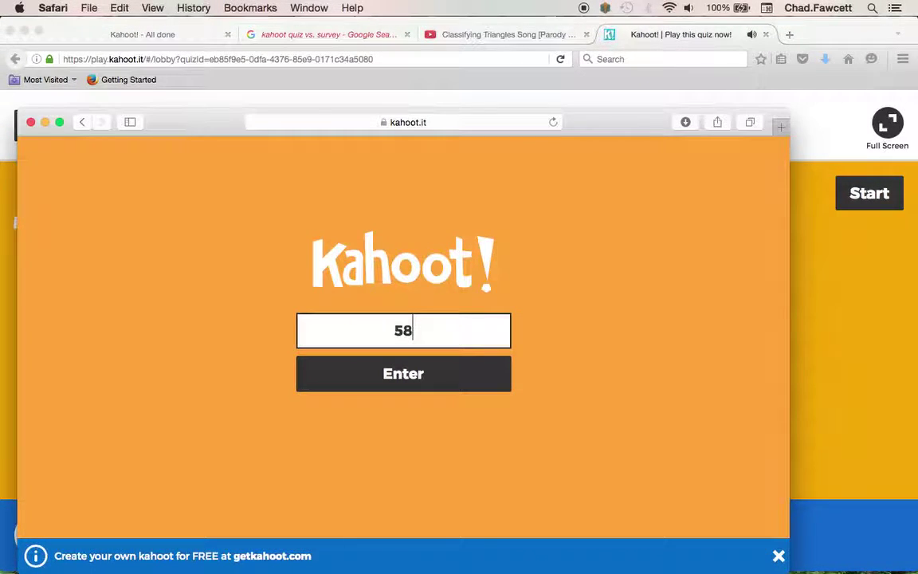
pyautogui.write('57')
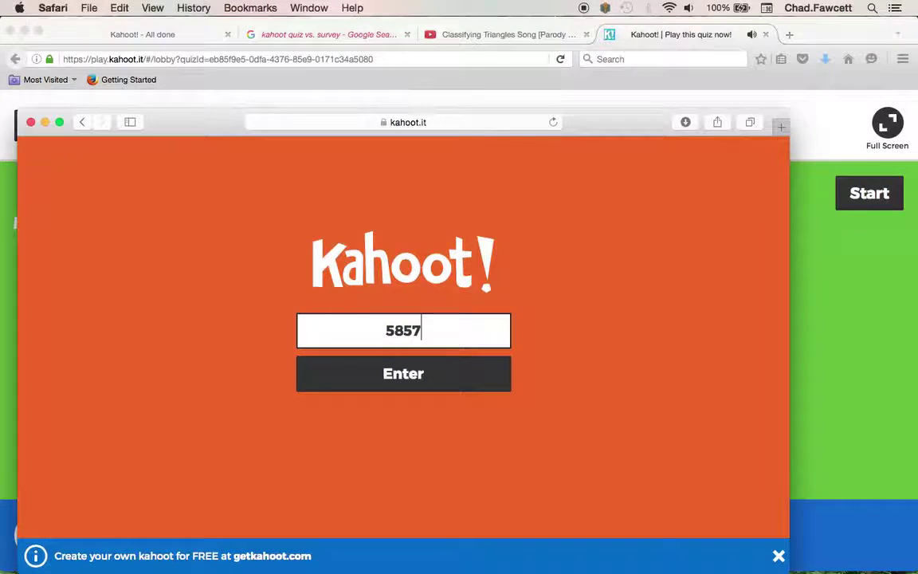
pyautogui.write('08')
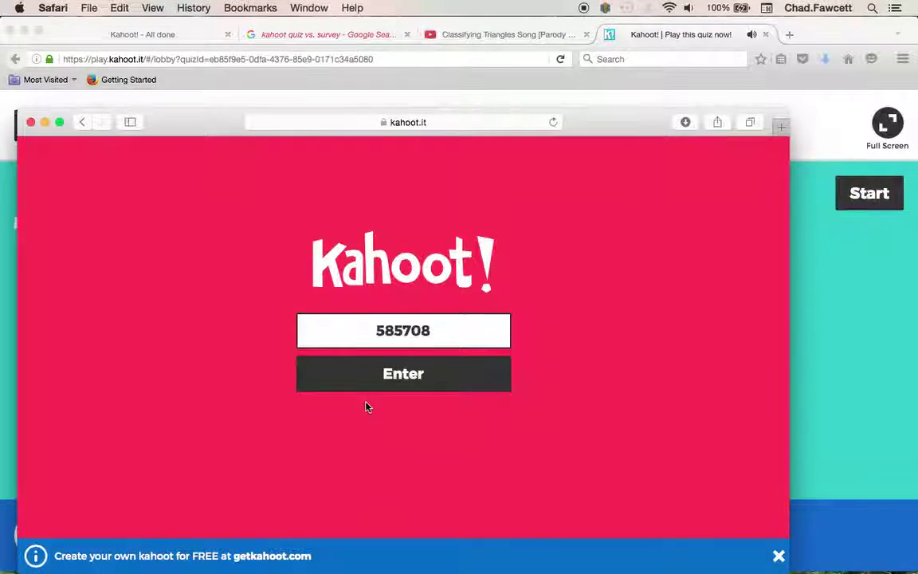
pyautogui.click(416, 380)
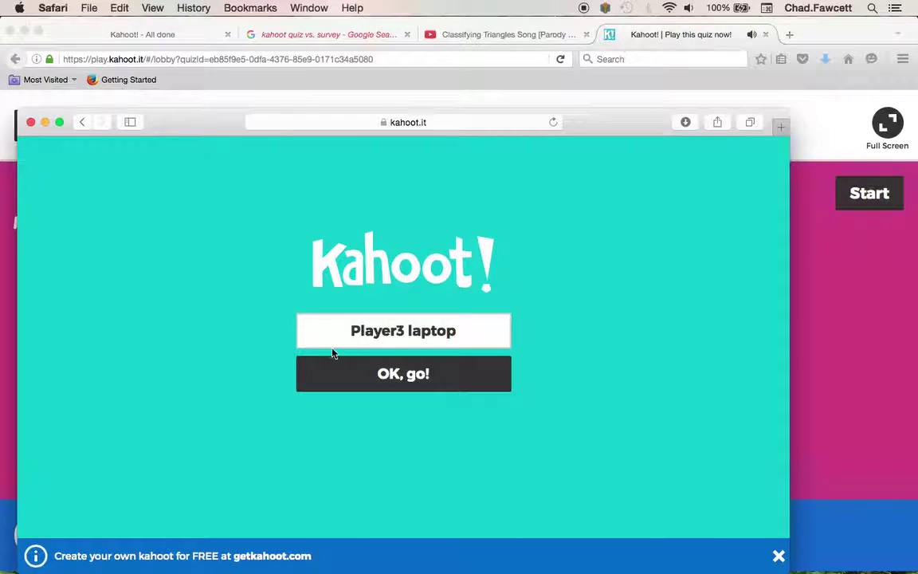
# - Shorten the player nickname to "P3 laptop" and join the game with it
pyautogui.click(391, 330)
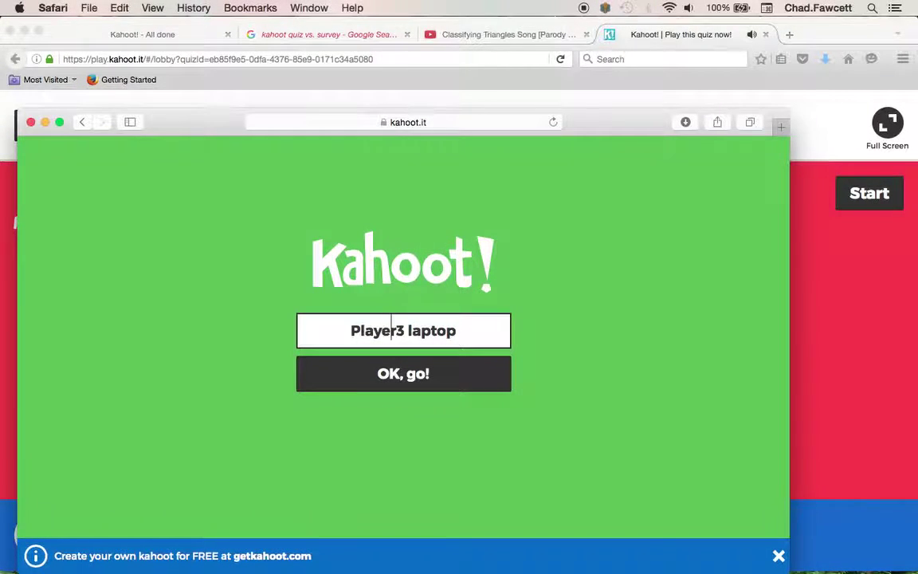
pyautogui.press('BackSpace')
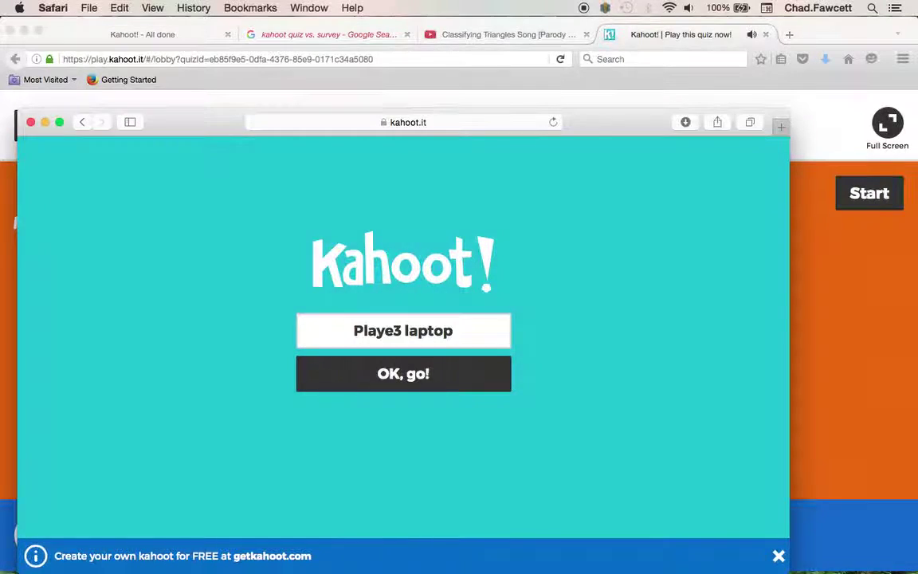
pyautogui.click(395, 332)
pyautogui.press('BackSpace')
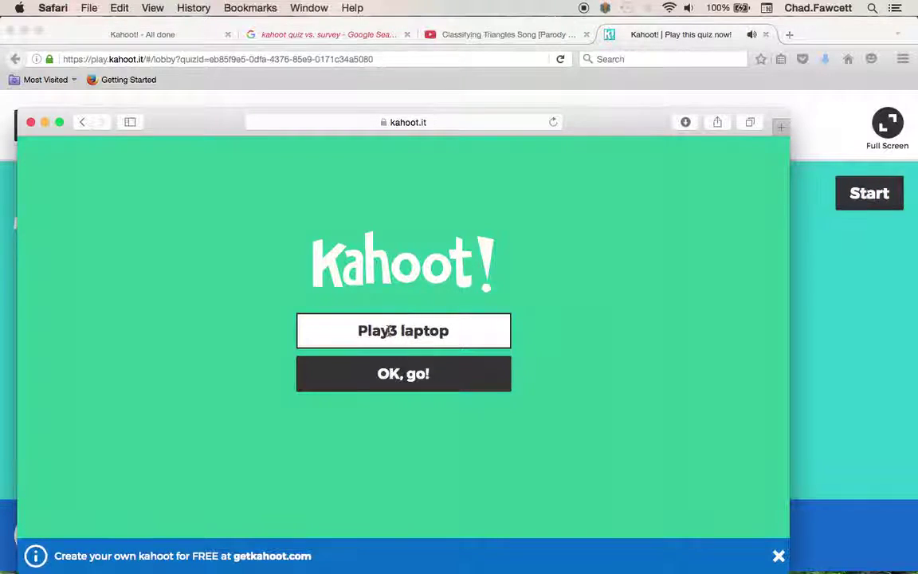
pyautogui.press('BackSpace')
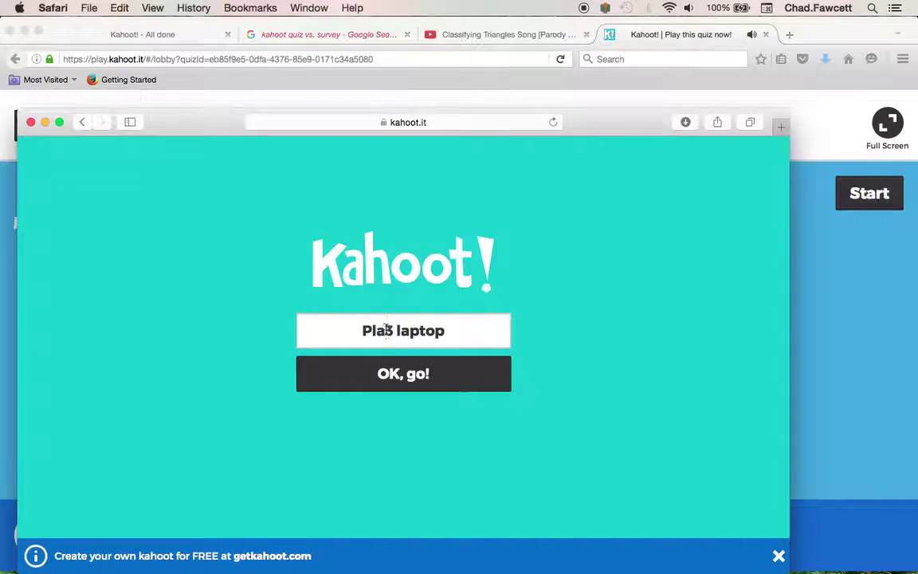
pyautogui.press('BackSpace')
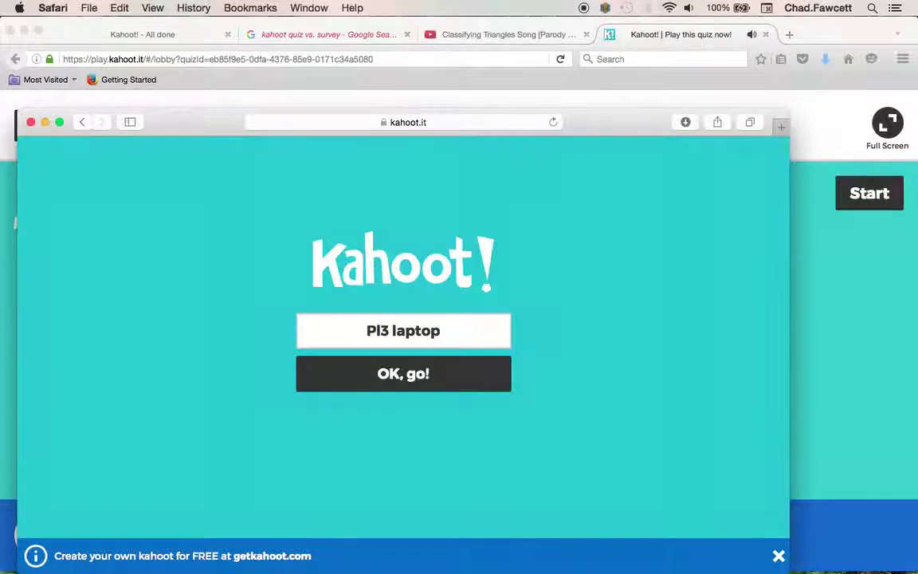
pyautogui.press('BackSpace')
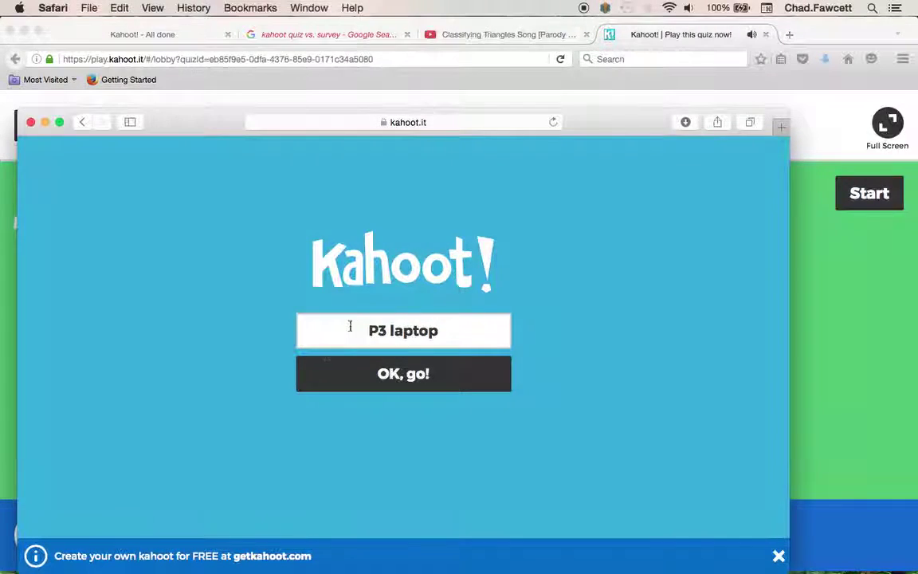
pyautogui.click(390, 382)
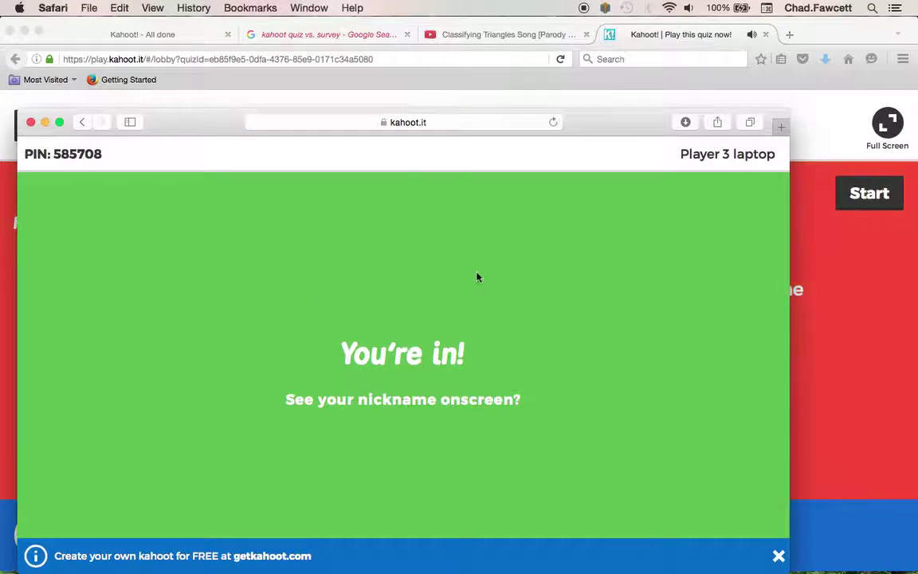
# - Switch to the host lobby in Firefox, expand and collapse the join instructions, and start the game
pyautogui.click(830, 328)
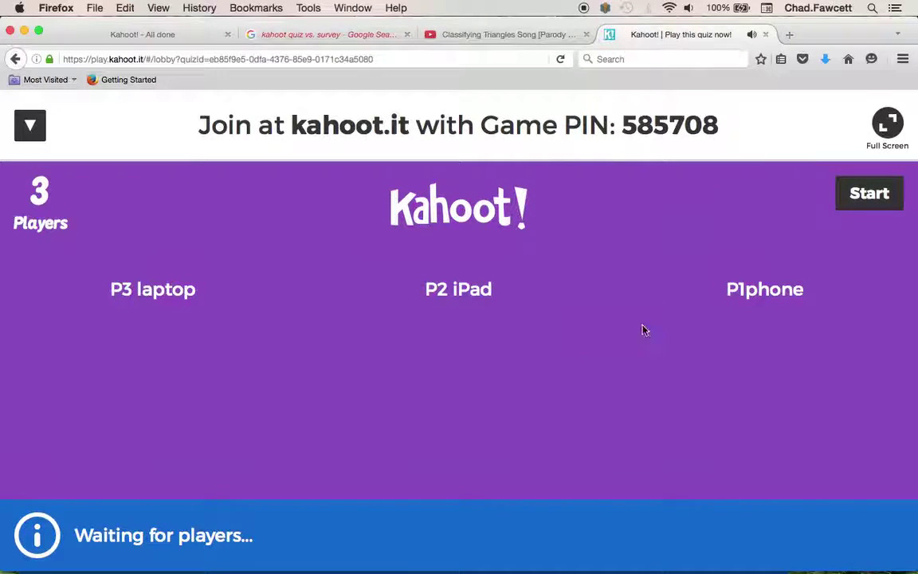
pyautogui.doubleClick(627, 125)
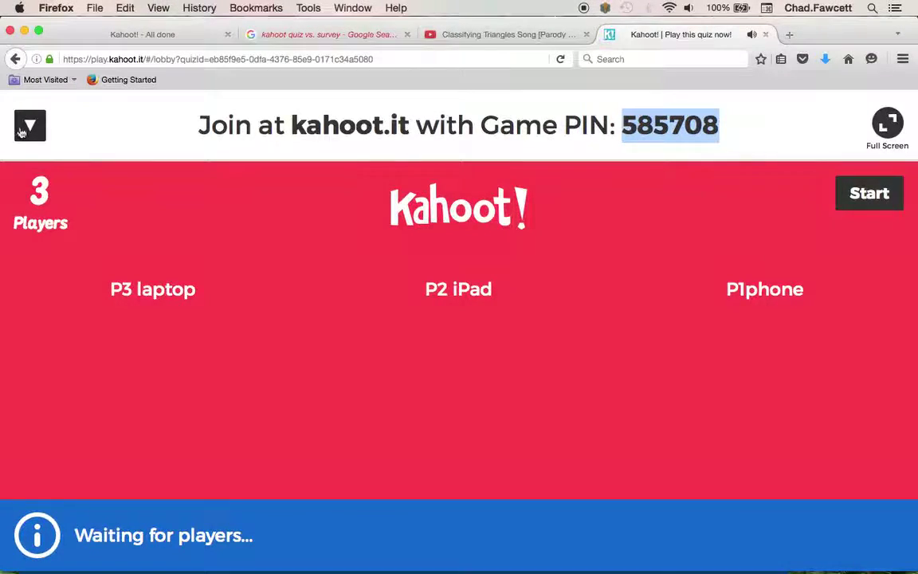
pyautogui.click(24, 129)
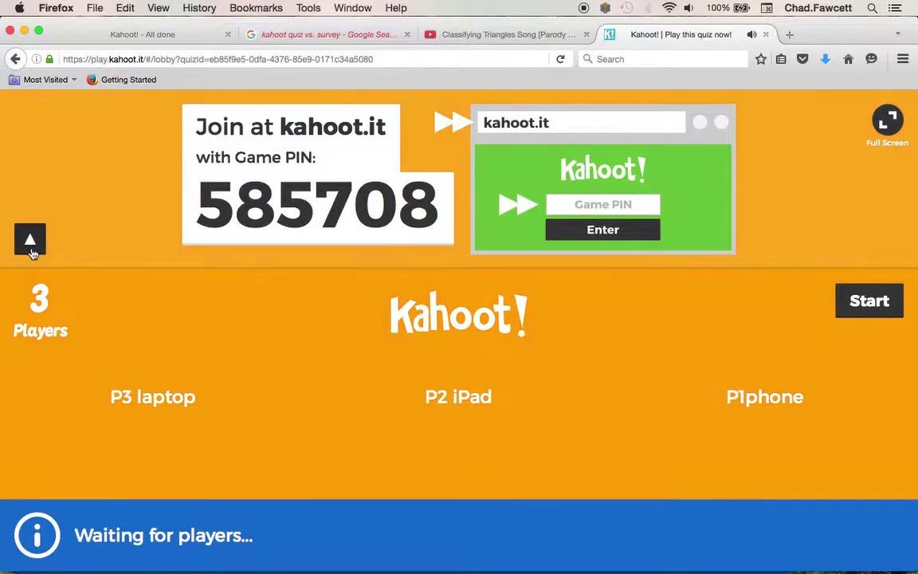
pyautogui.click(31, 242)
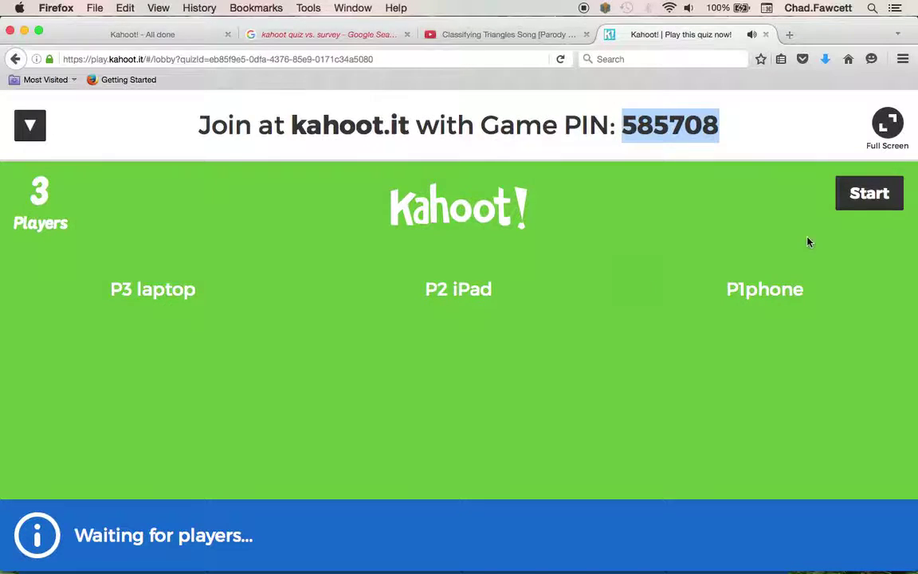
pyautogui.click(867, 198)
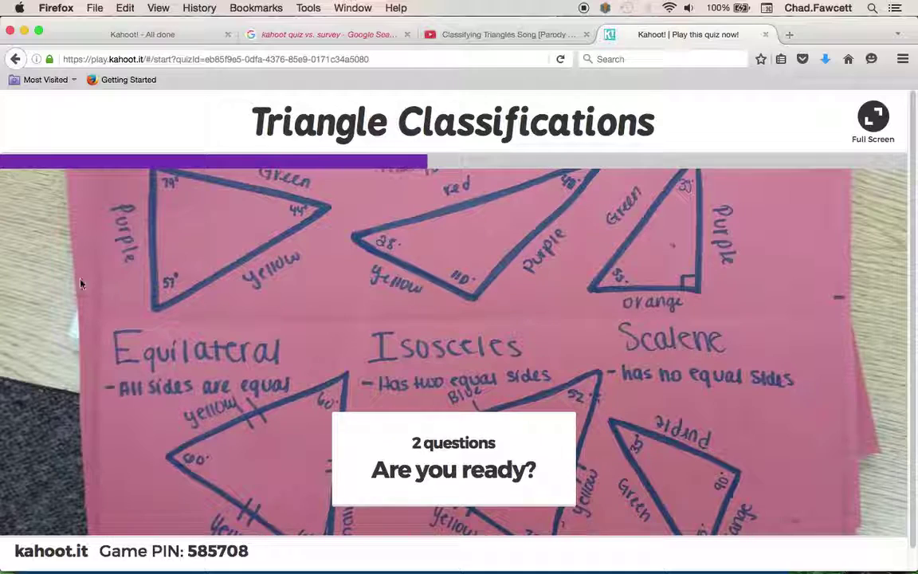
# - Bring up the Safari player window, move it slightly higher, and return to the host's question screen in Firefox
pyautogui.moveTo(3, 5)
pyautogui.click(251, 375)
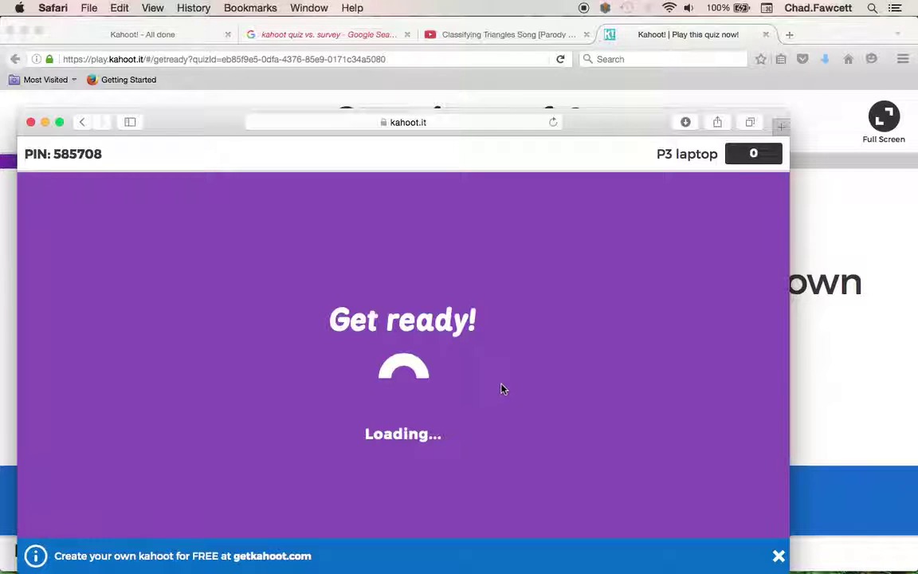
pyautogui.moveTo(625, 127); pyautogui.dragTo(652, 94)
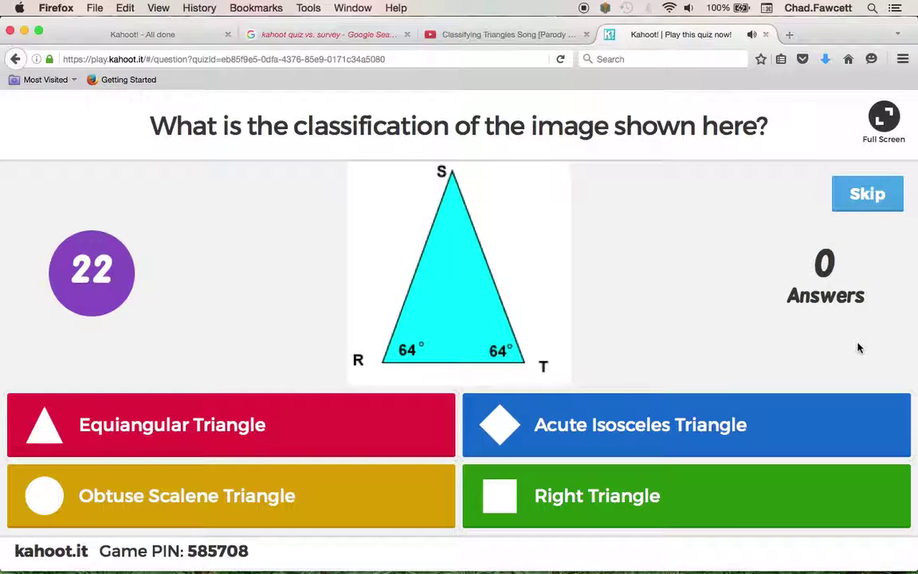
pyautogui.click(832, 348)
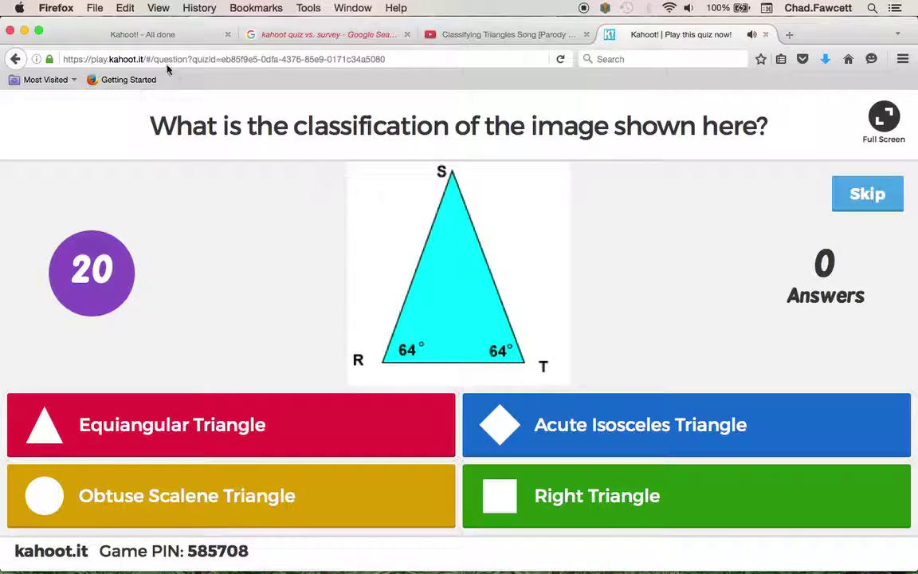
# - Check the Safari player screen and its address during question 1, then return to the host view in Firefox
pyautogui.hotkey('ctrl', 'Up')
pyautogui.click(265, 395)
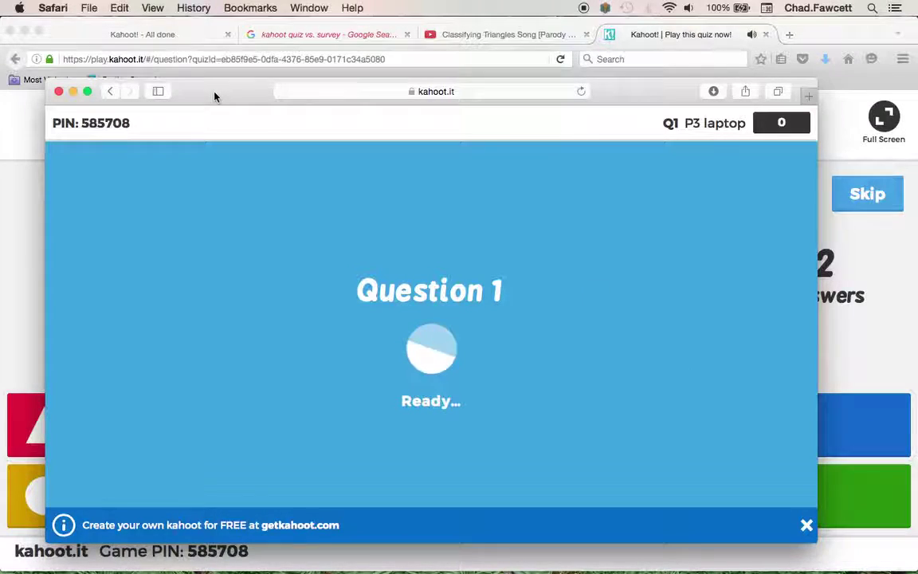
pyautogui.click(399, 91)
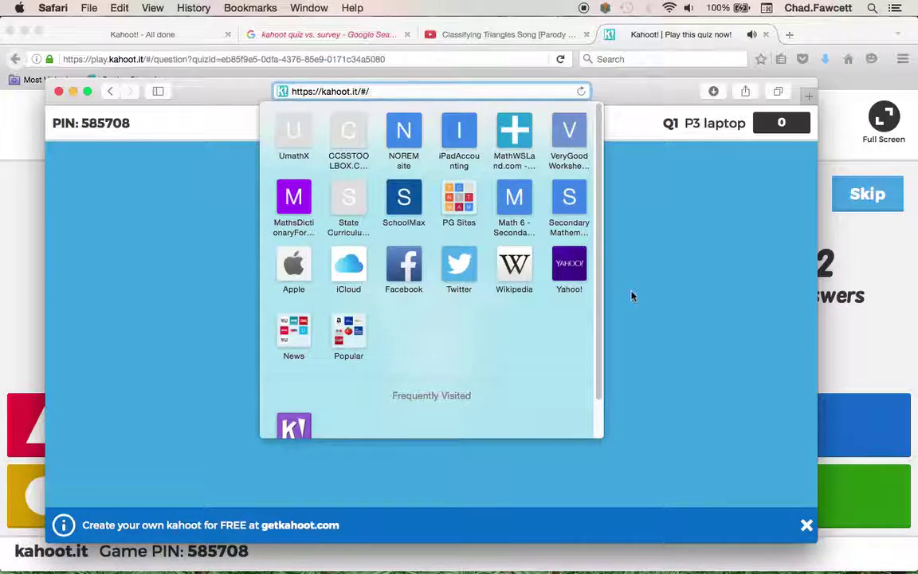
pyautogui.click(632, 296)
pyautogui.click(834, 361)
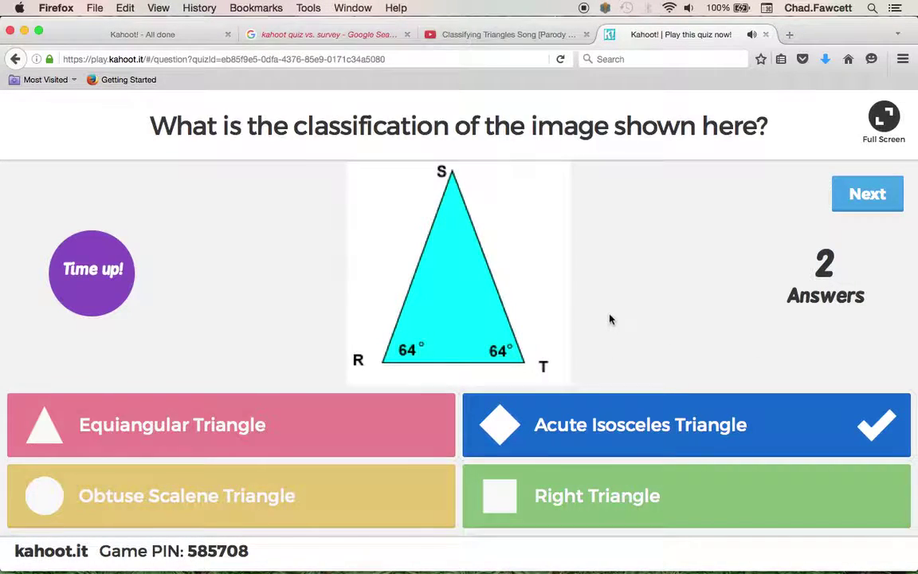
# - Switch to the Safari player window and reload kahoot.it, leaving the stuck question 1 page
pyautogui.moveTo(12, 32)
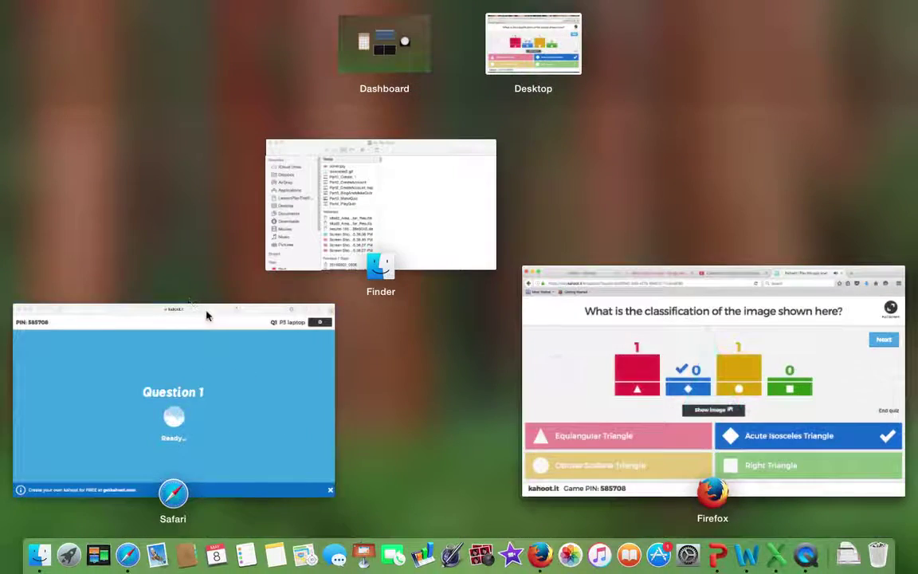
pyautogui.click(227, 327)
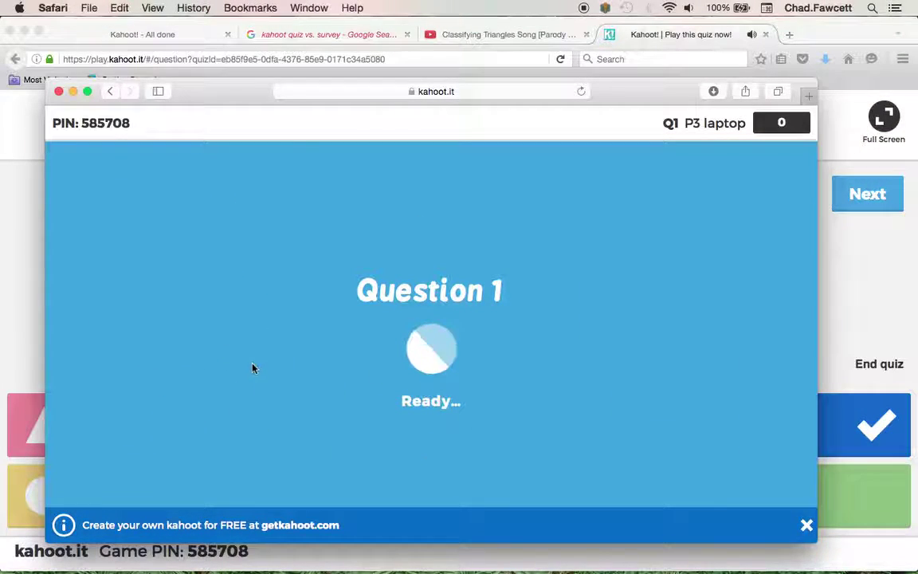
pyautogui.click(581, 93)
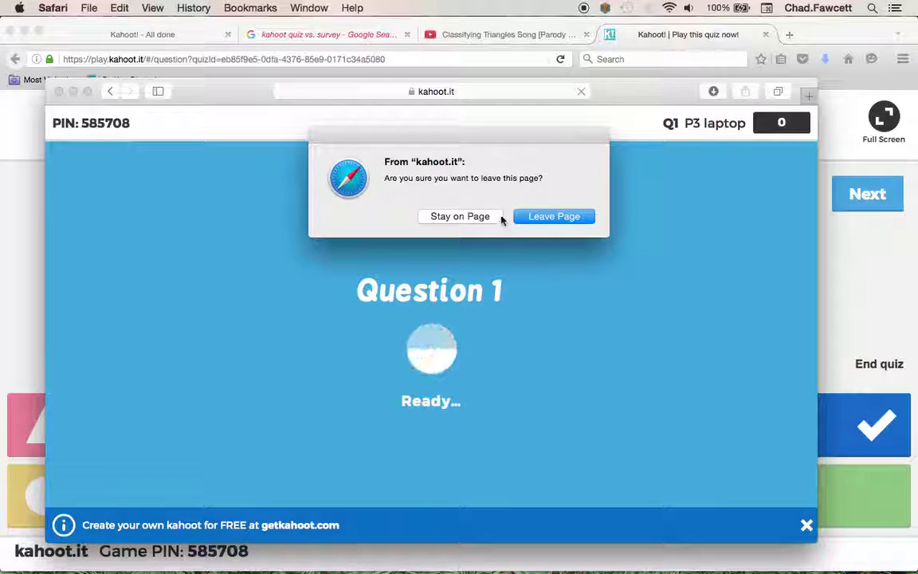
pyautogui.click(446, 218)
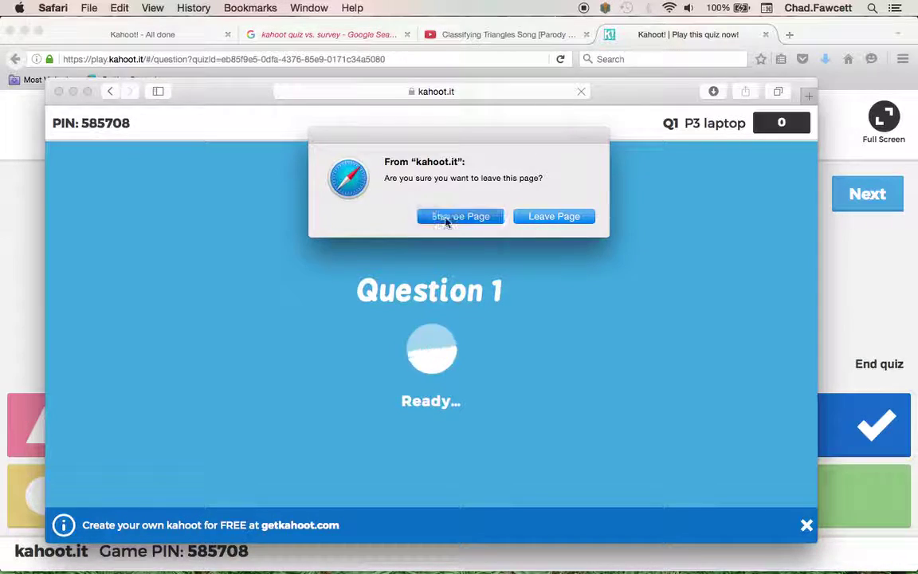
pyautogui.click(494, 92)
pyautogui.press('Return')
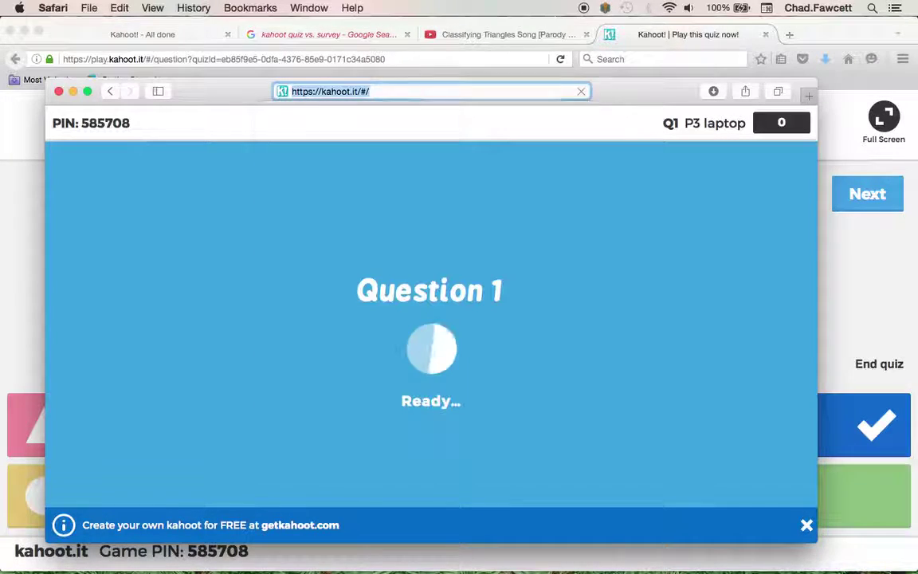
pyautogui.click(556, 220)
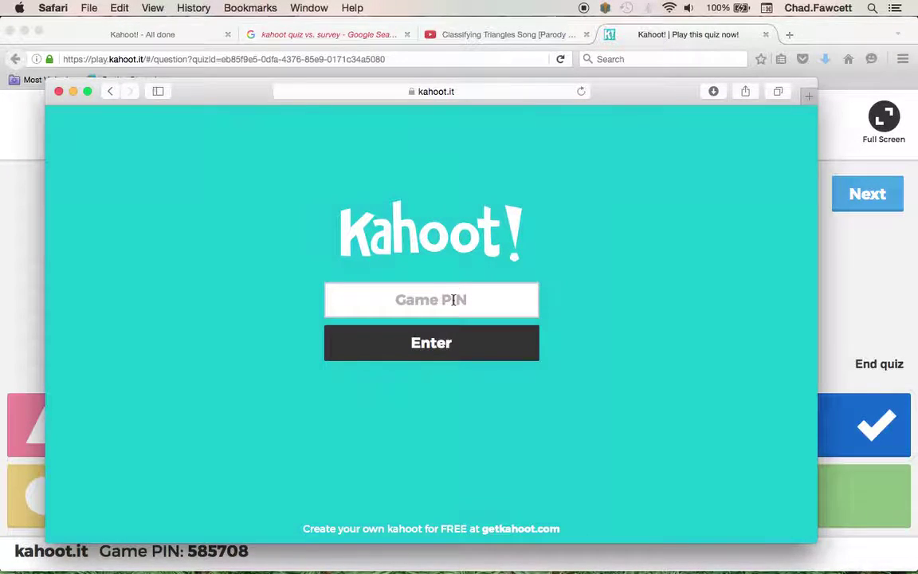
# - Enter the game PIN shown on the host screen and submit it on the Safari player page
pyautogui.click(452, 299)
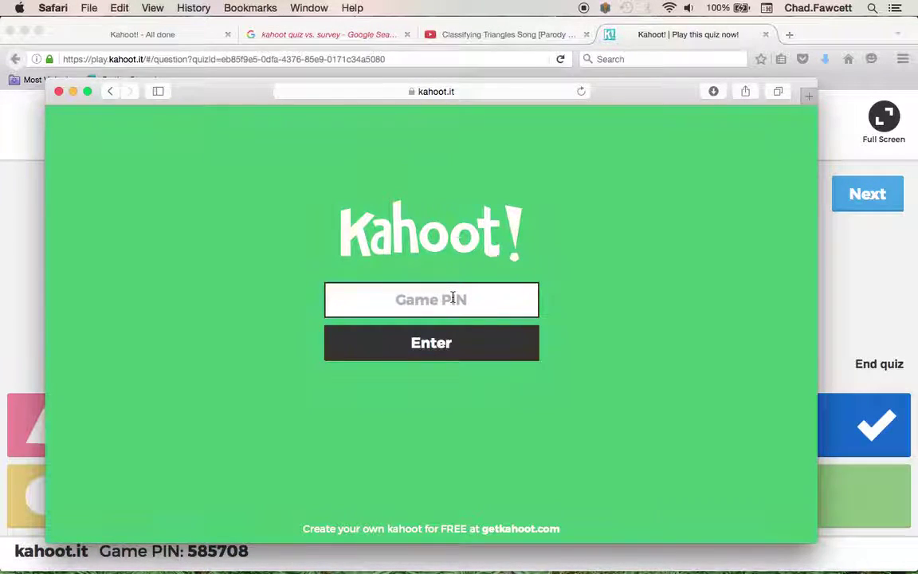
pyautogui.write('58')
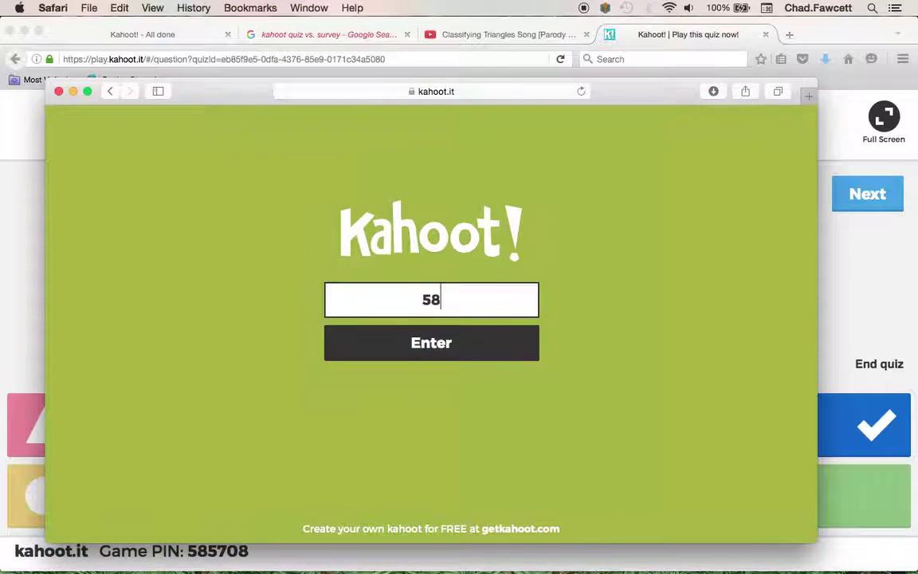
pyautogui.write('5708')
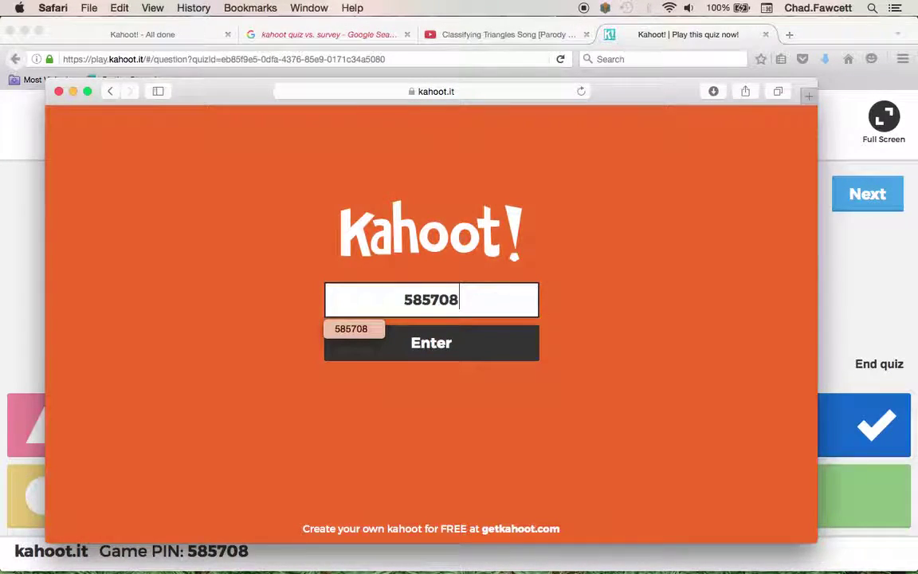
pyautogui.click(435, 344)
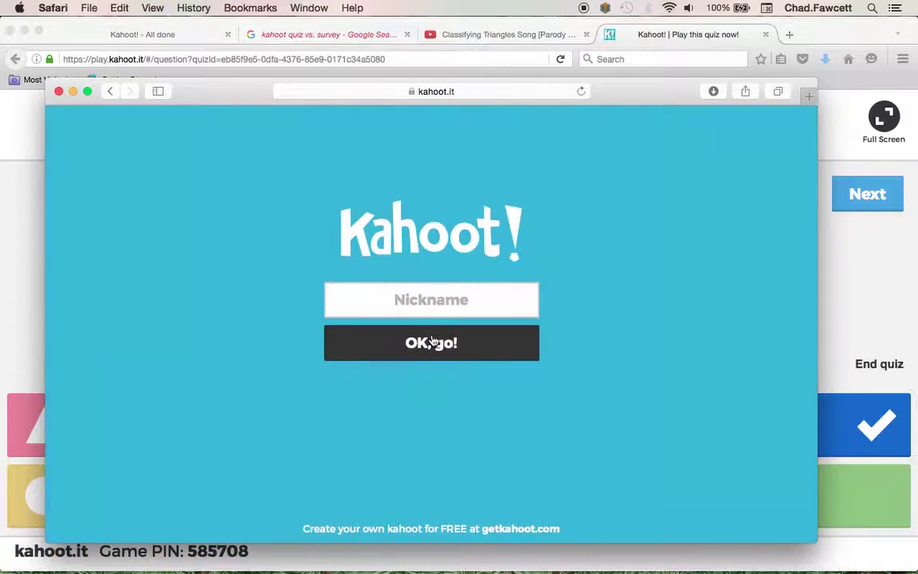
# - Rejoin the game with the nickname "P3 laptop"
pyautogui.click(431, 300)
pyautogui.write('P')
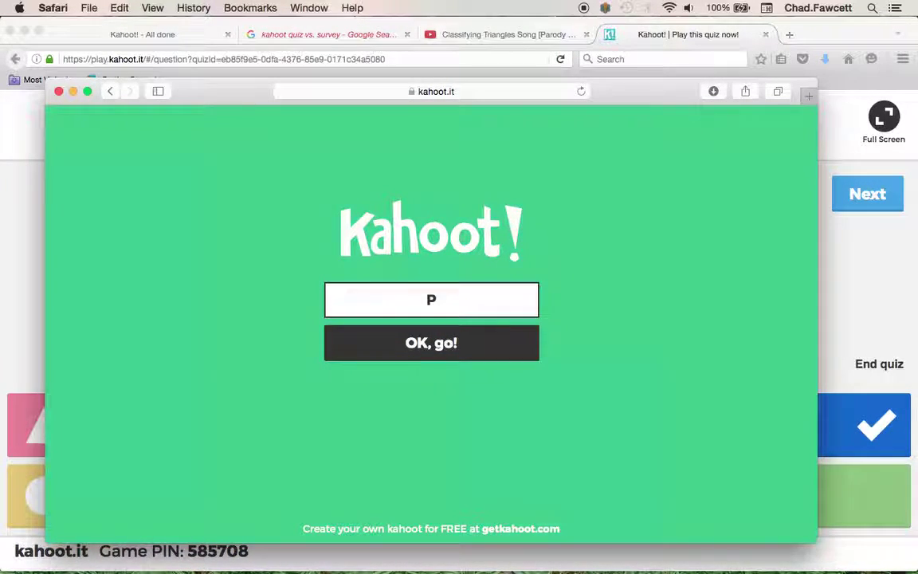
pyautogui.write('3 laptop')
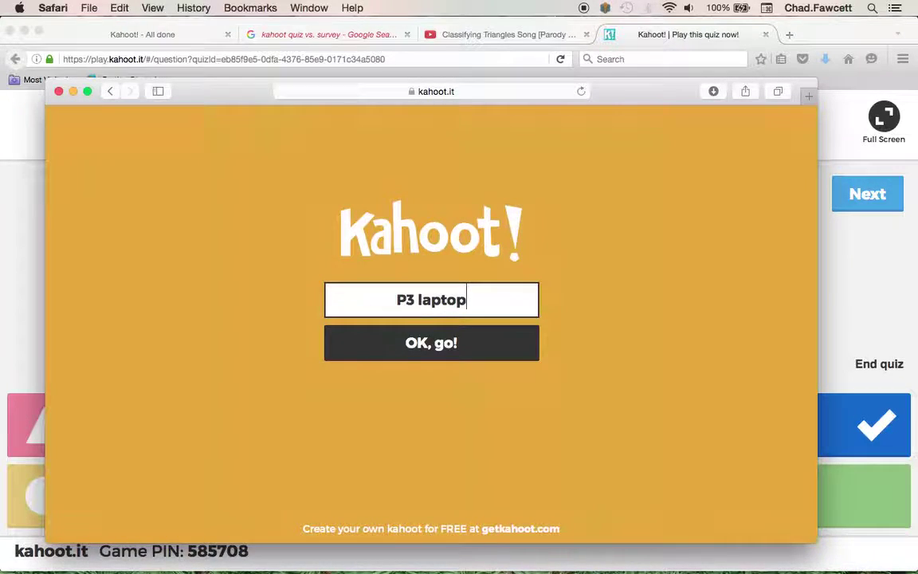
pyautogui.click(444, 343)
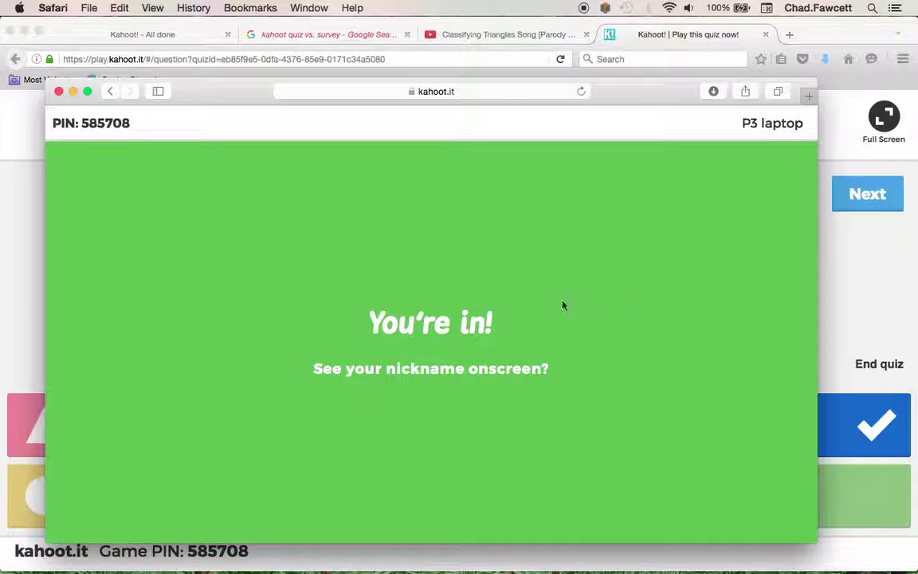
# - Return to the host view in Firefox and advance from the question 1 results past the scoreboard to question 2
pyautogui.click(885, 301)
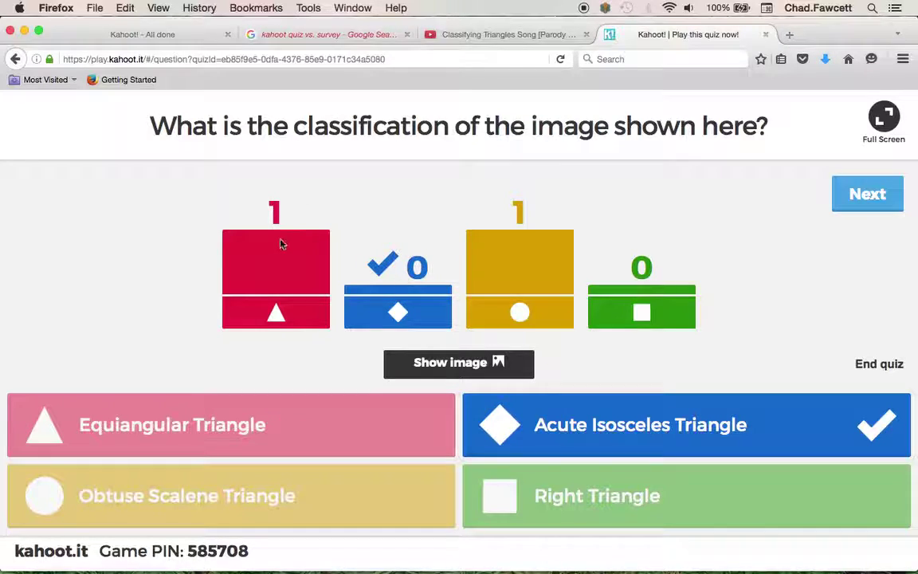
pyautogui.click(866, 194)
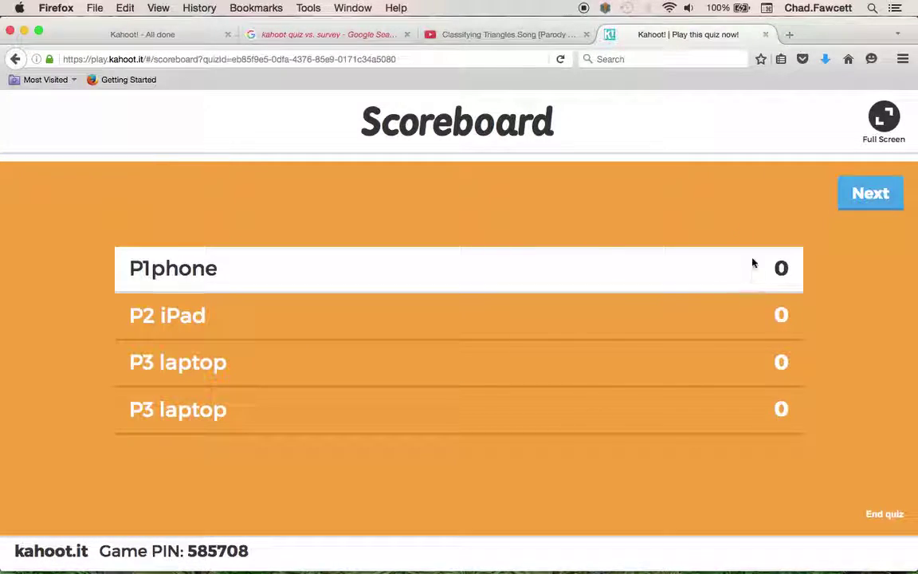
pyautogui.hotkey('ctrl', 'Up')
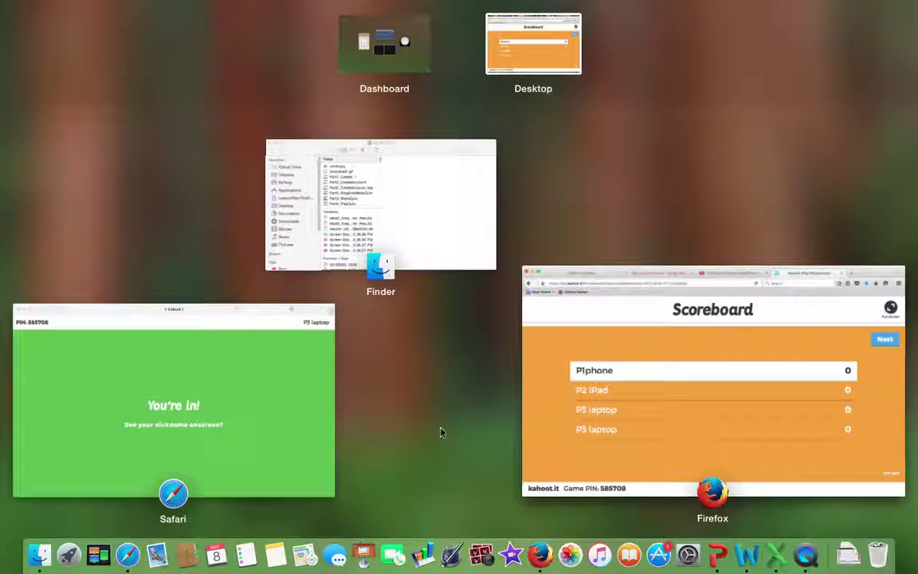
pyautogui.click(688, 416)
pyautogui.click(869, 195)
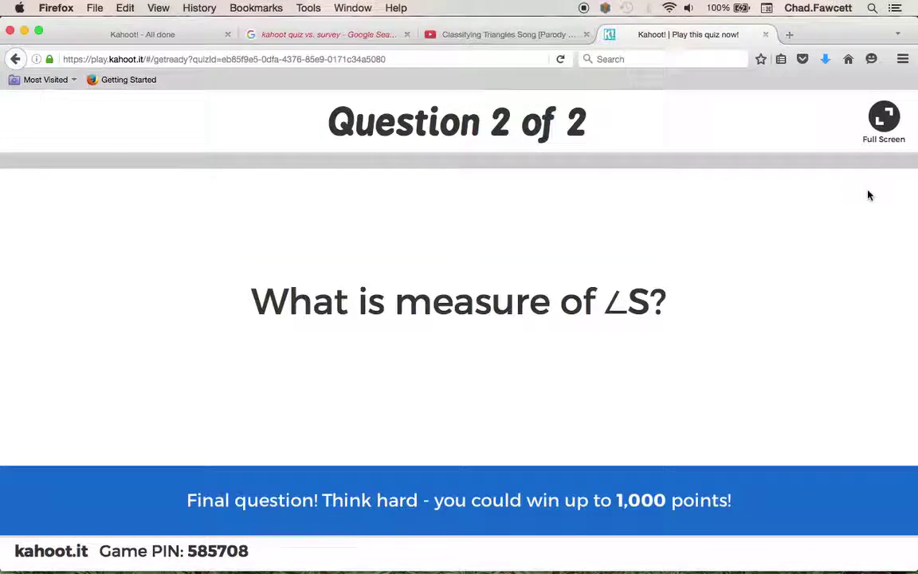
# - Compare the Safari player's answer tiles with question 2 on the Firefox host screen, and answer with the yellow circle, 180 degrees, in Safari
pyautogui.hotkey('ctrl', 'Up')
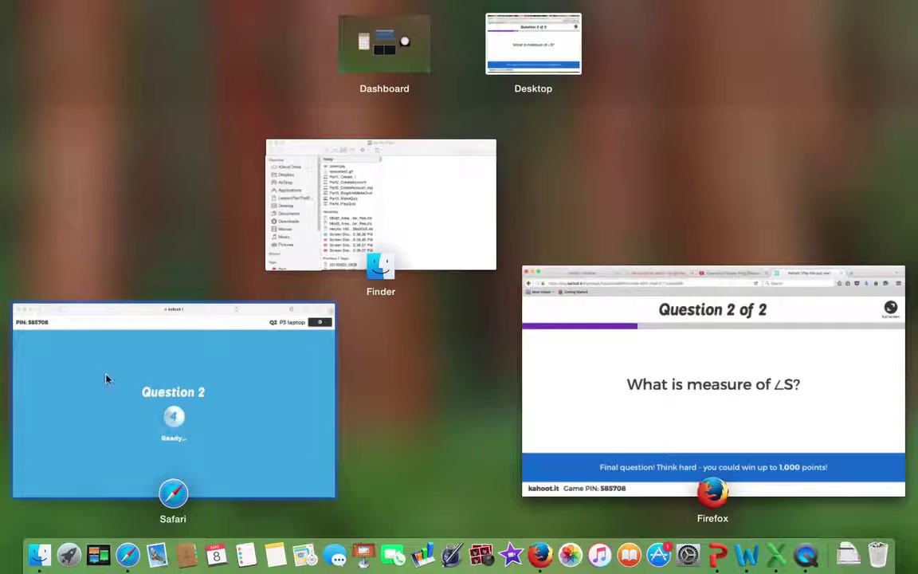
pyautogui.click(143, 408)
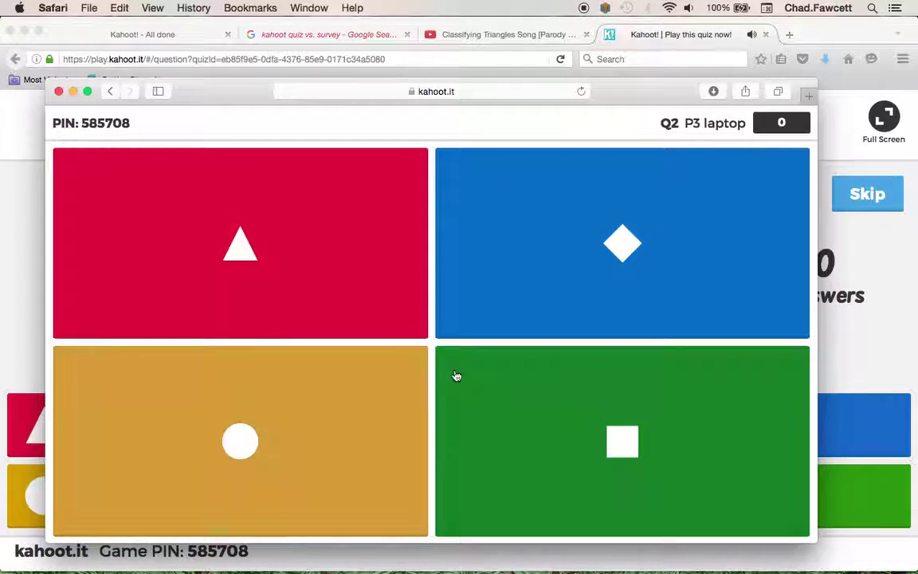
pyautogui.click(906, 332)
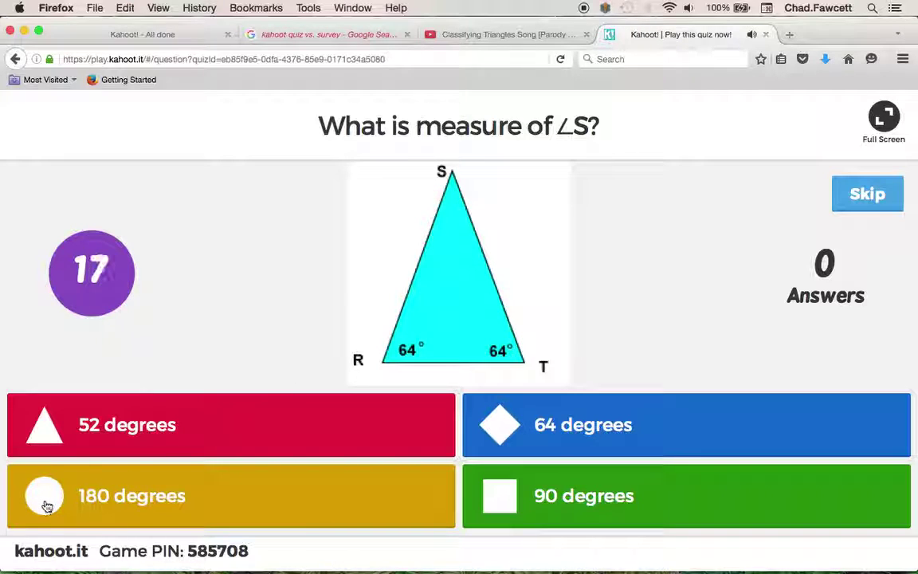
pyautogui.hotkey('ctrl', 'Up')
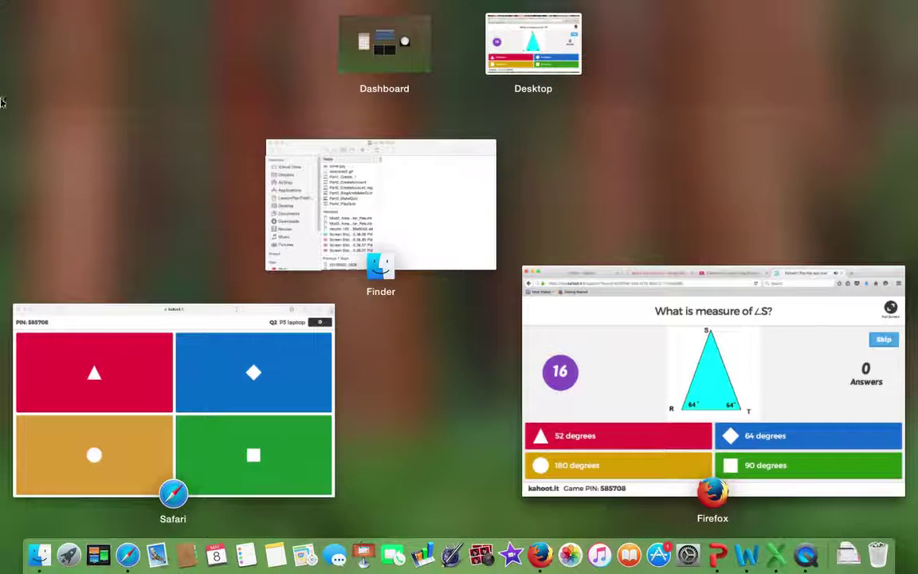
pyautogui.click(160, 381)
pyautogui.click(244, 455)
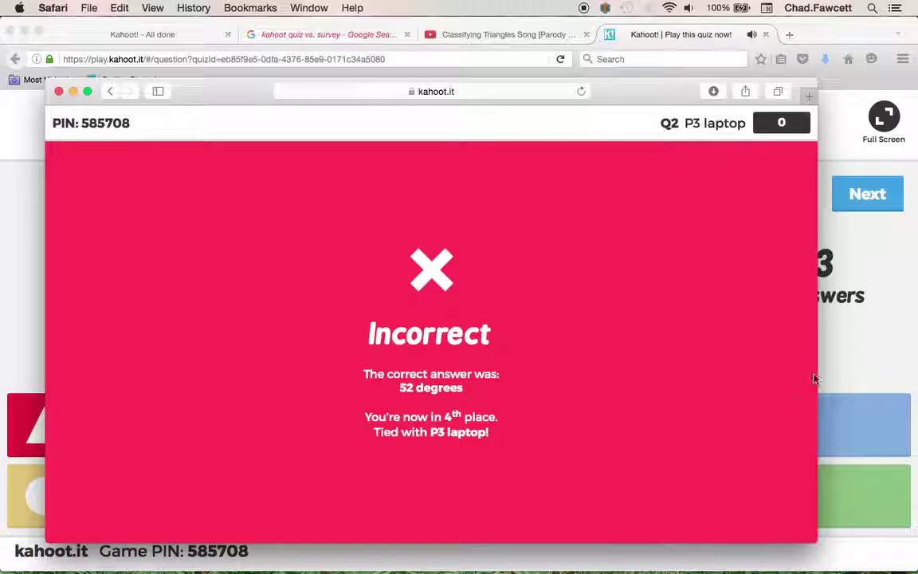
# - Return to the question 2 results in Firefox, view the enlarged triangle image, and close it
pyautogui.click(860, 368)
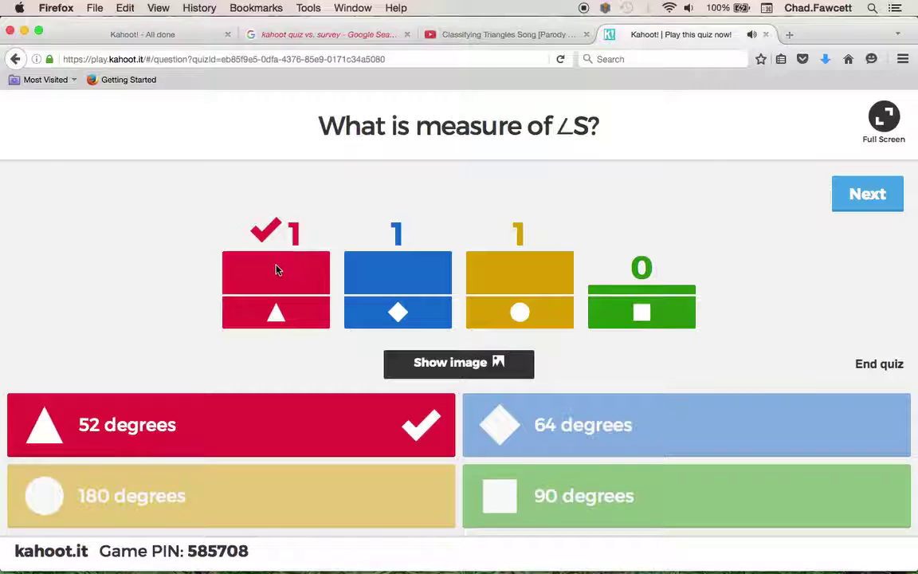
pyautogui.click(452, 365)
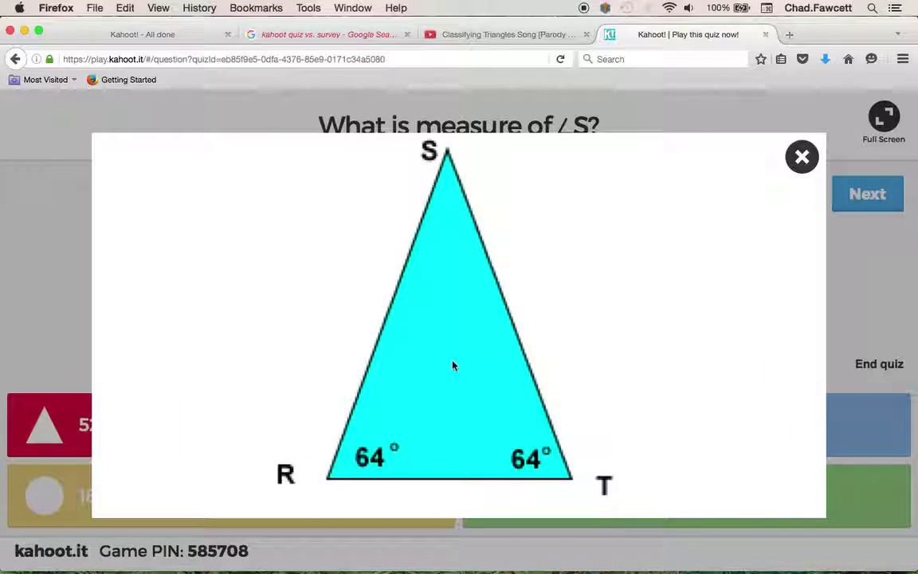
pyautogui.click(800, 157)
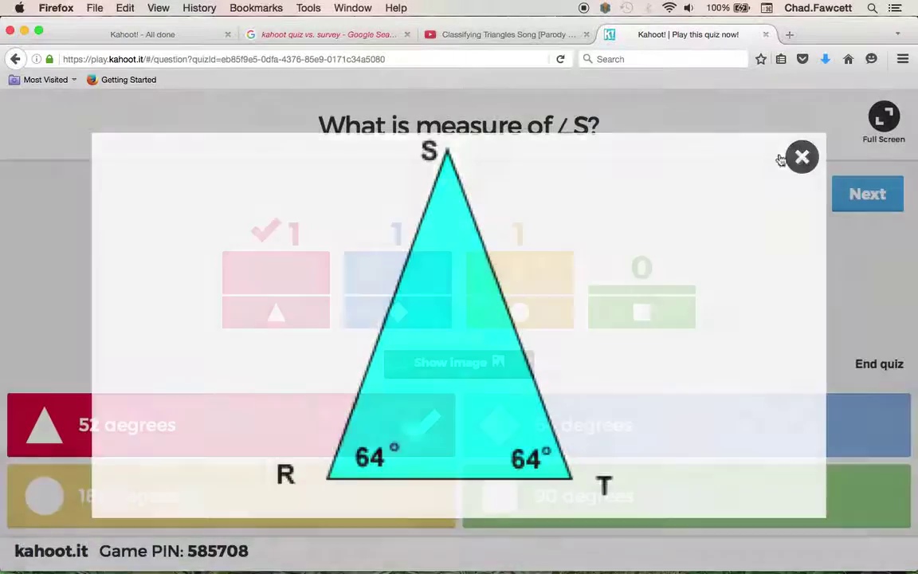
# - Advance from the question 2 results to the final scoreboard and end the game
pyautogui.click(865, 196)
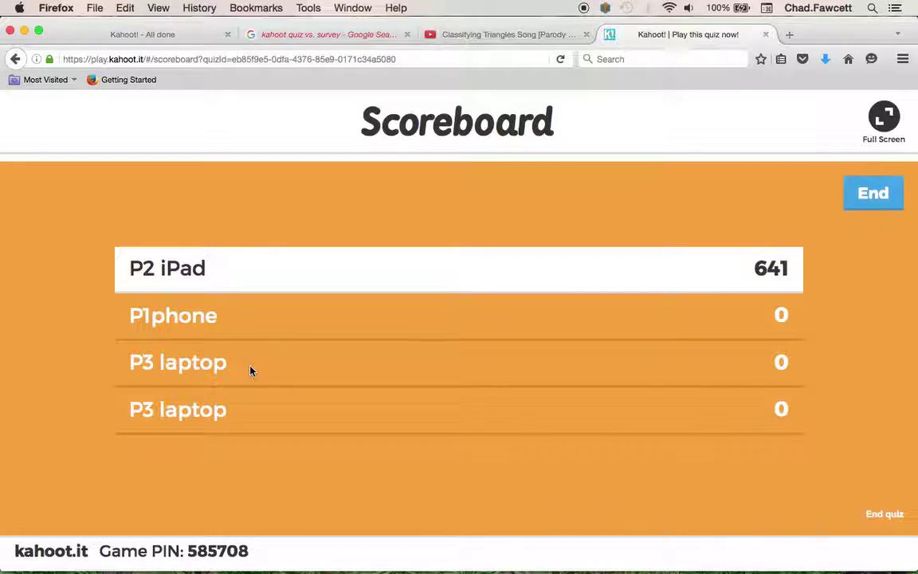
pyautogui.click(873, 194)
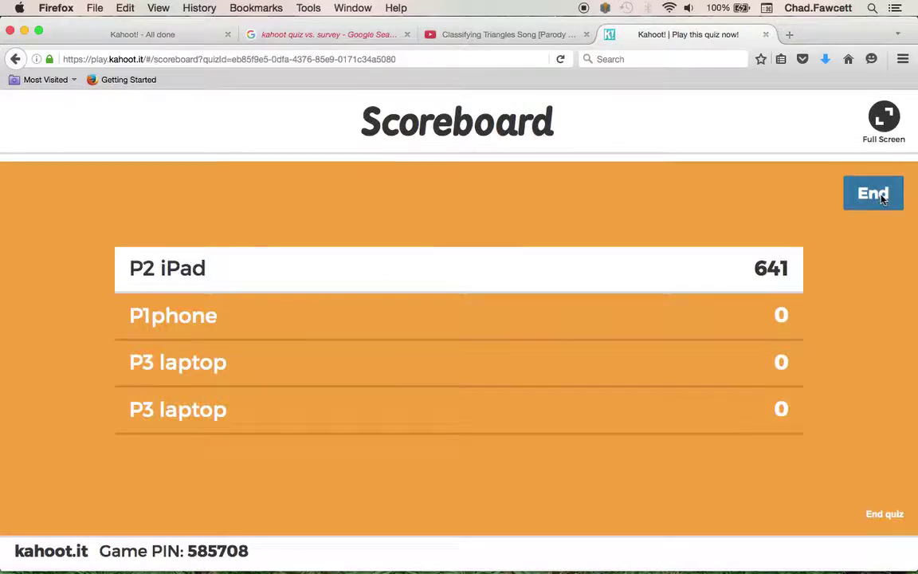